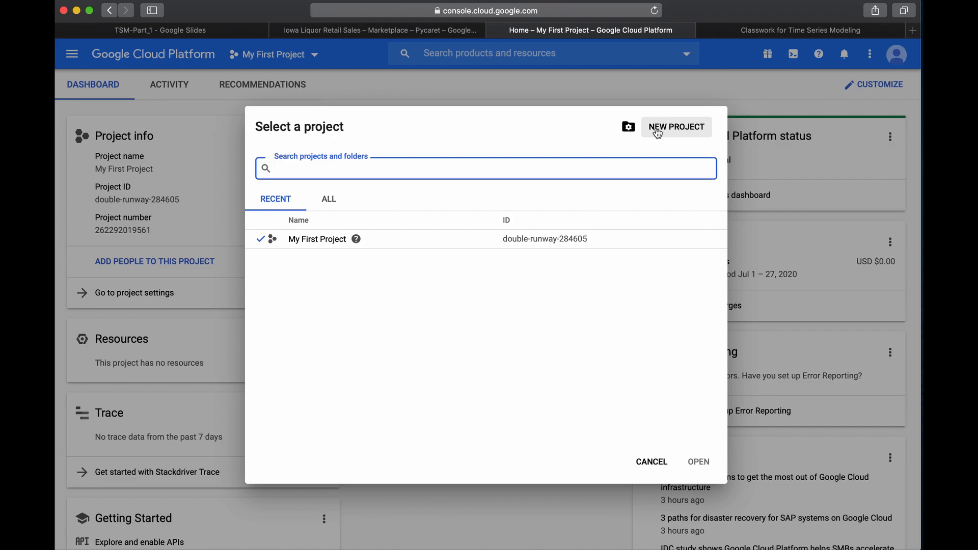
# Step: Start a new project and name it TimeSeriesModeling
pyautogui.click(657, 130)
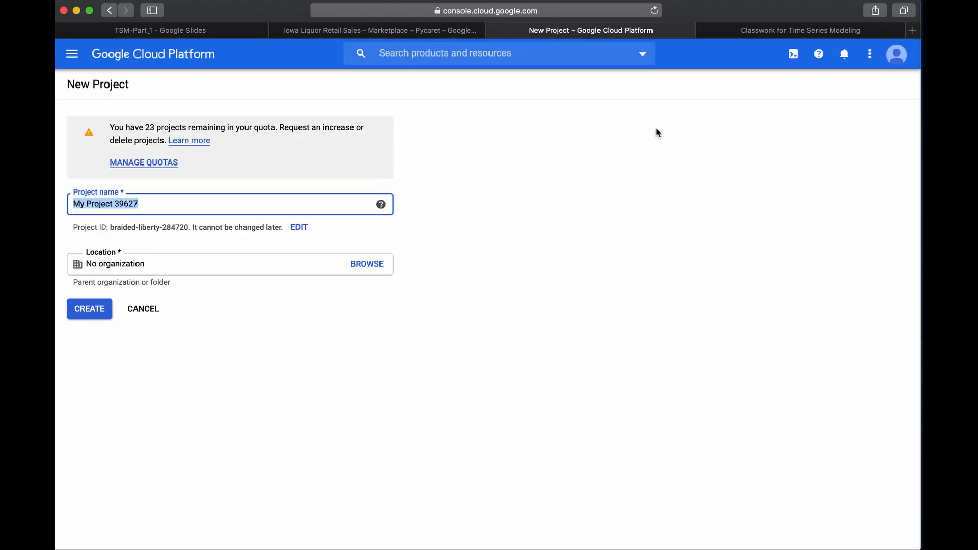
pyautogui.write('Time')
pyautogui.press('BackSpace')
pyautogui.write('SeriesModeling')
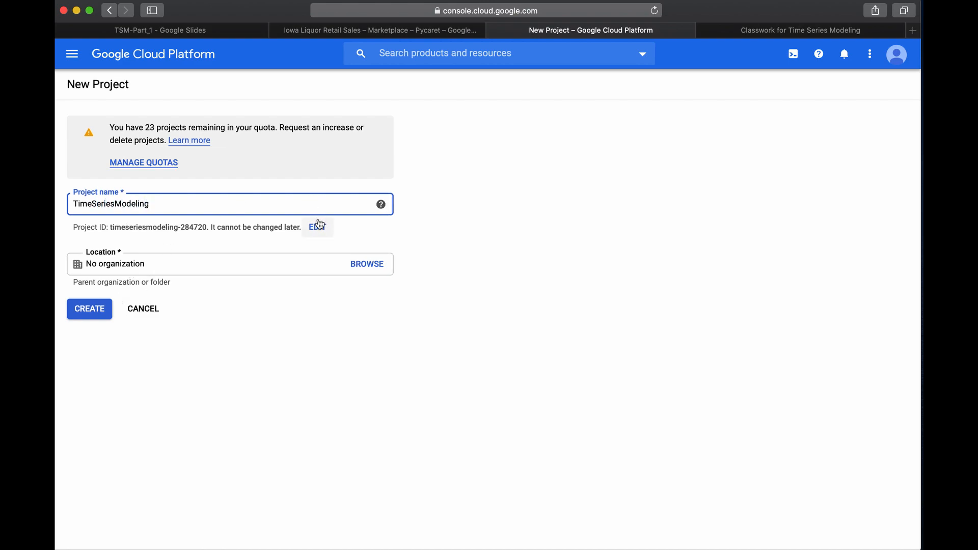
# Step: Set the new project's ID to timeseriesmodeling-1 and create the project
pyautogui.click(319, 227)
pyautogui.click(204, 244)
pyautogui.press('BackSpace')
pyautogui.press('BackSpace')
pyautogui.press('BackSpace')
pyautogui.press('BackSpace')
pyautogui.press('BackSpace')
pyautogui.press('BackSpace')
pyautogui.write('1')
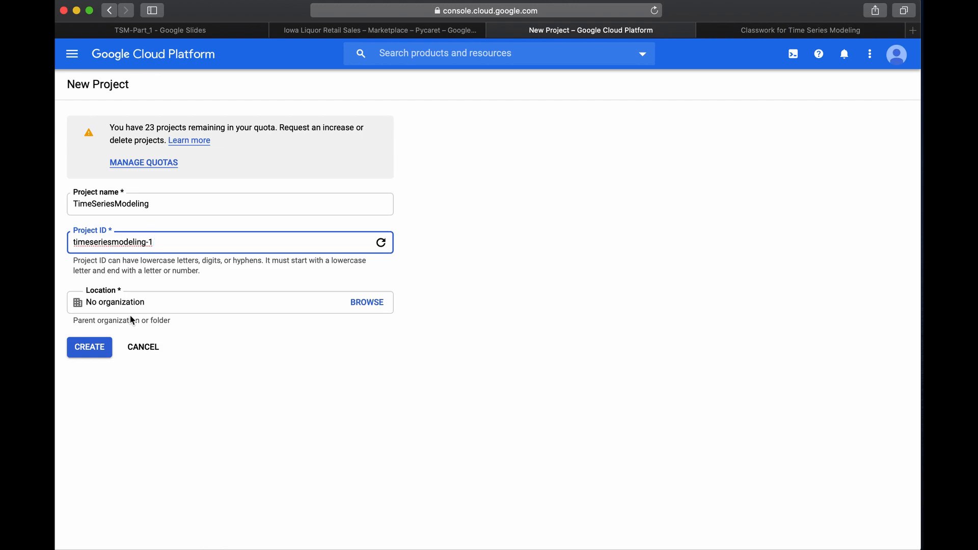
pyautogui.click(102, 347)
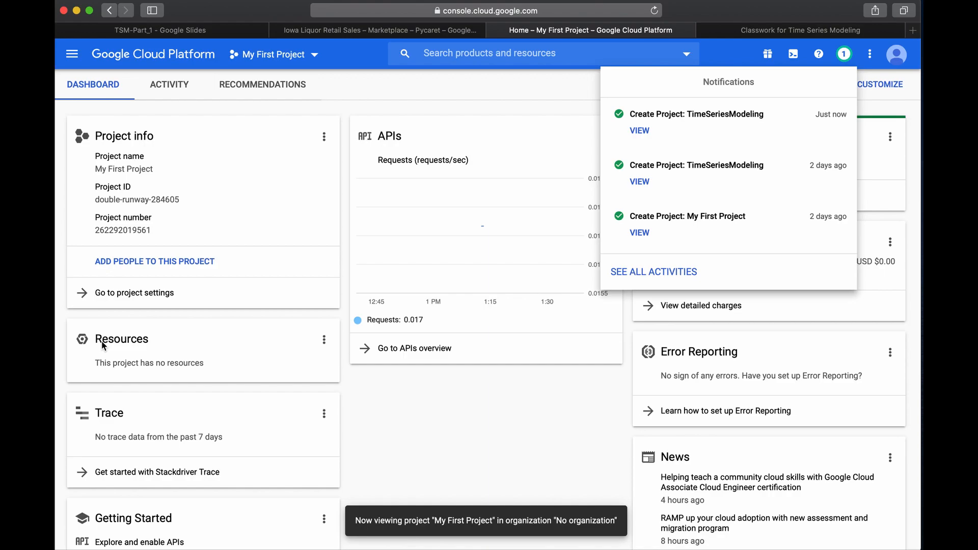
# Step: Search the console's products for "big" and open BigQuery
pyautogui.click(502, 57)
pyautogui.click(483, 54)
pyautogui.write('big')
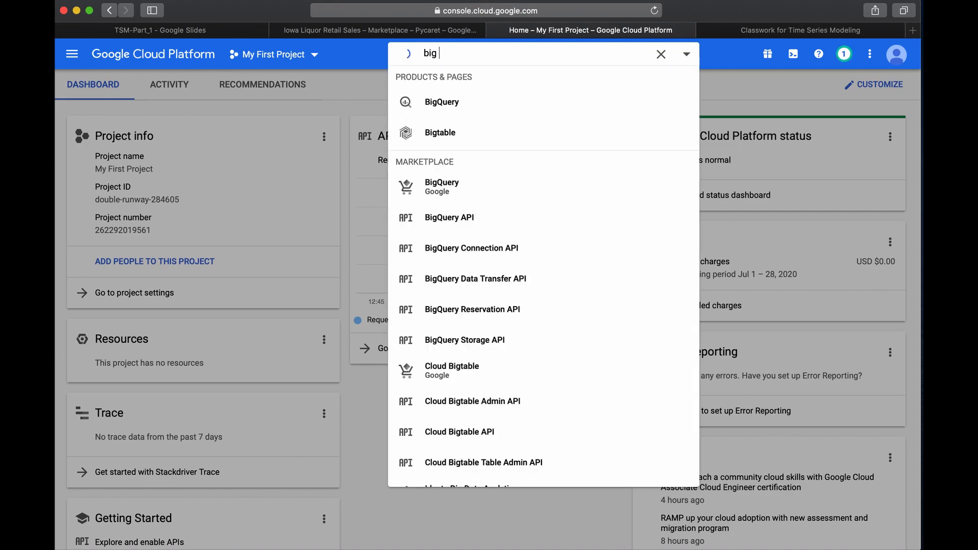
pyautogui.click(479, 105)
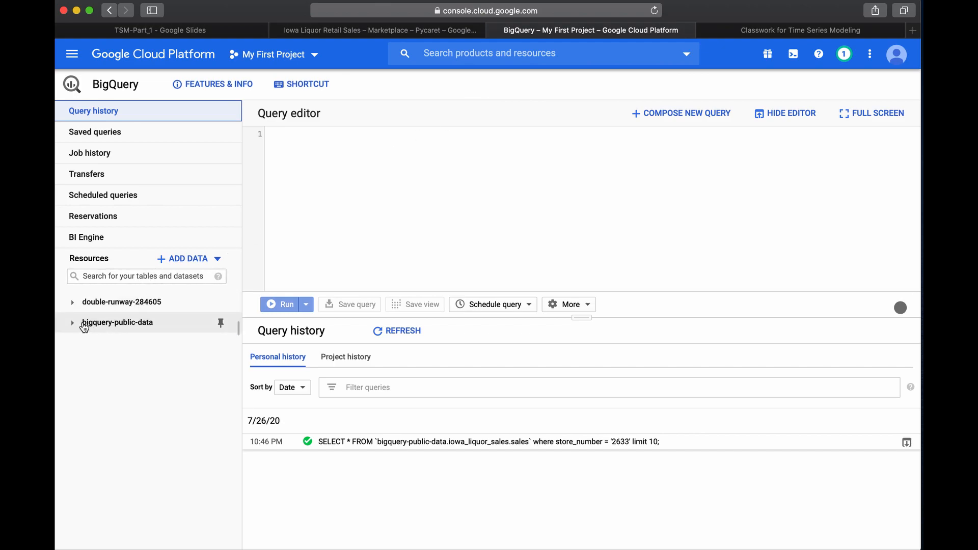
# Step: Search the public datasets for "iowa liquor retail sales" and open the Iowa Liquor Retail Sales listing
pyautogui.click(174, 262)
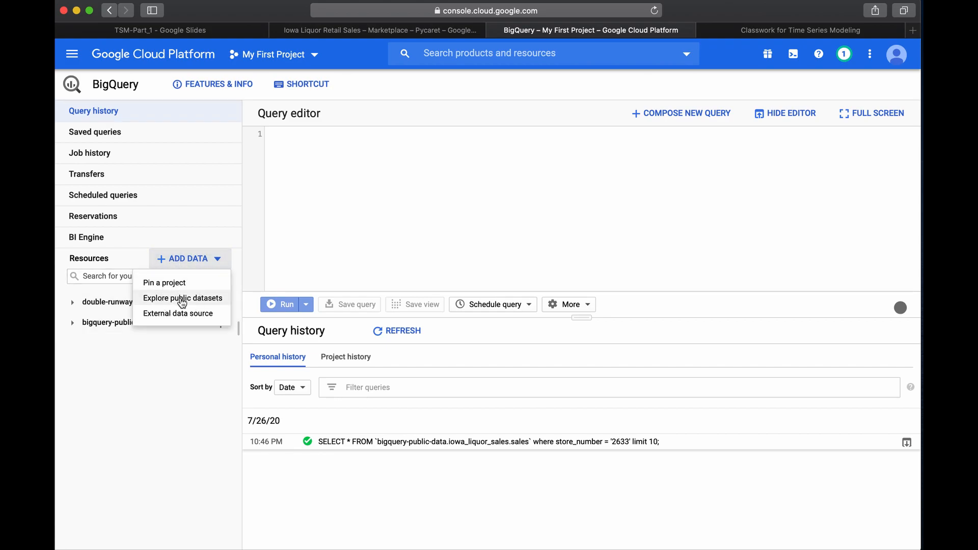
pyautogui.click(182, 301)
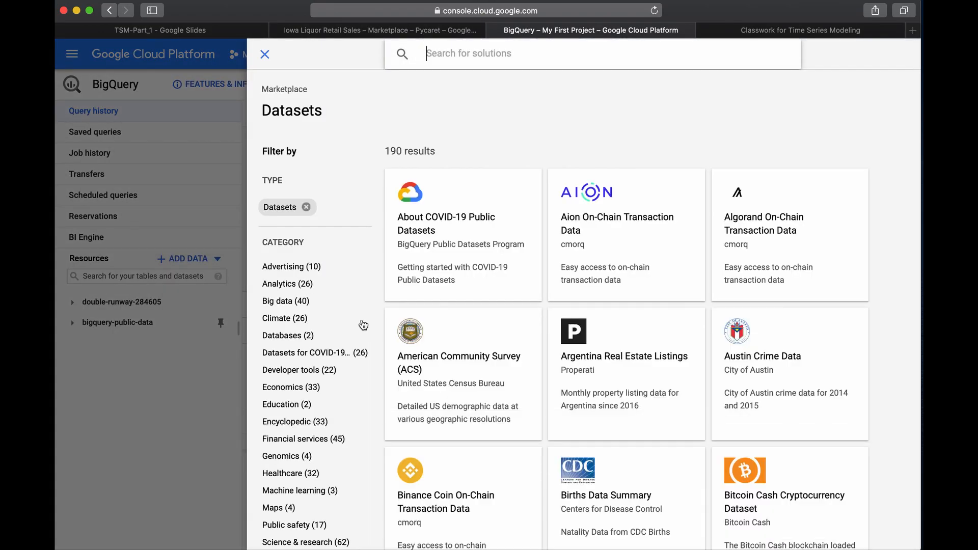
pyautogui.write('iowa')
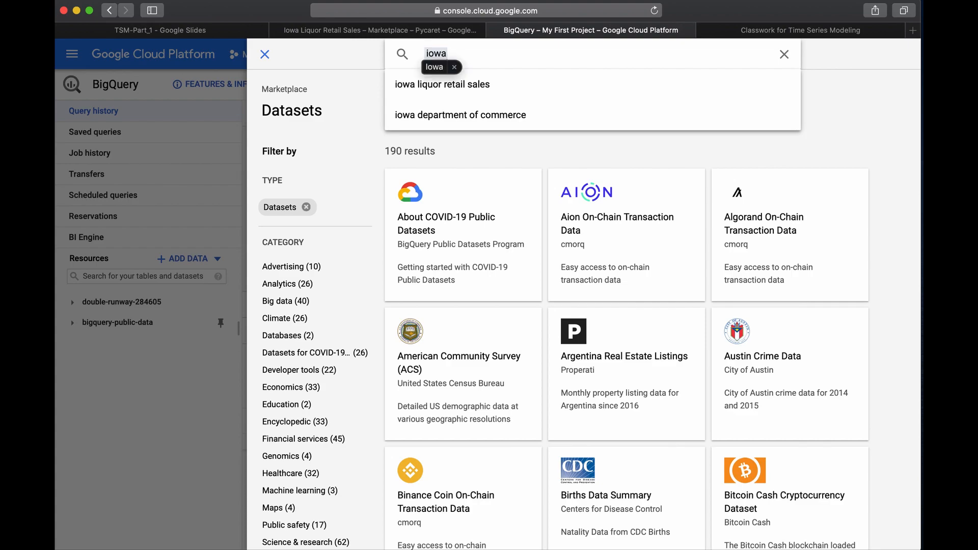
pyautogui.click(484, 84)
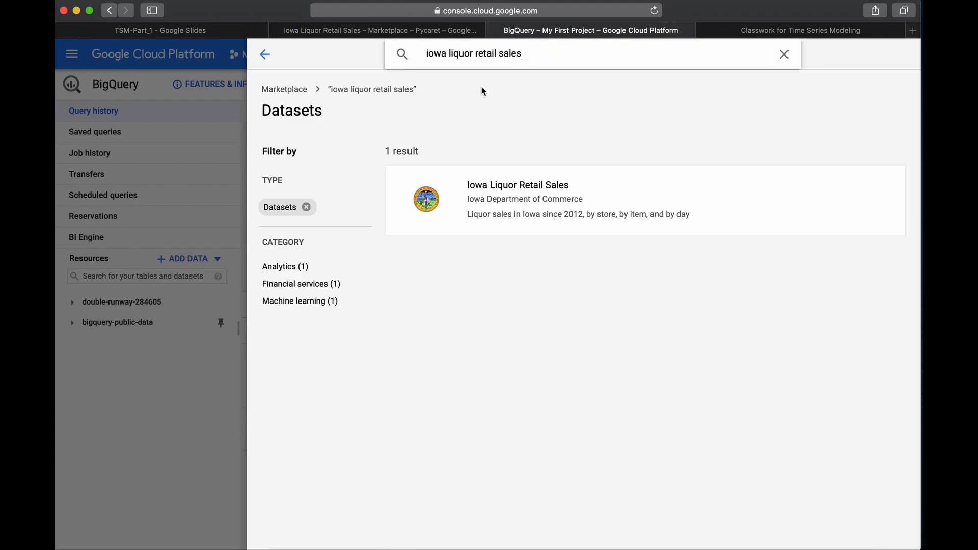
pyautogui.click(515, 186)
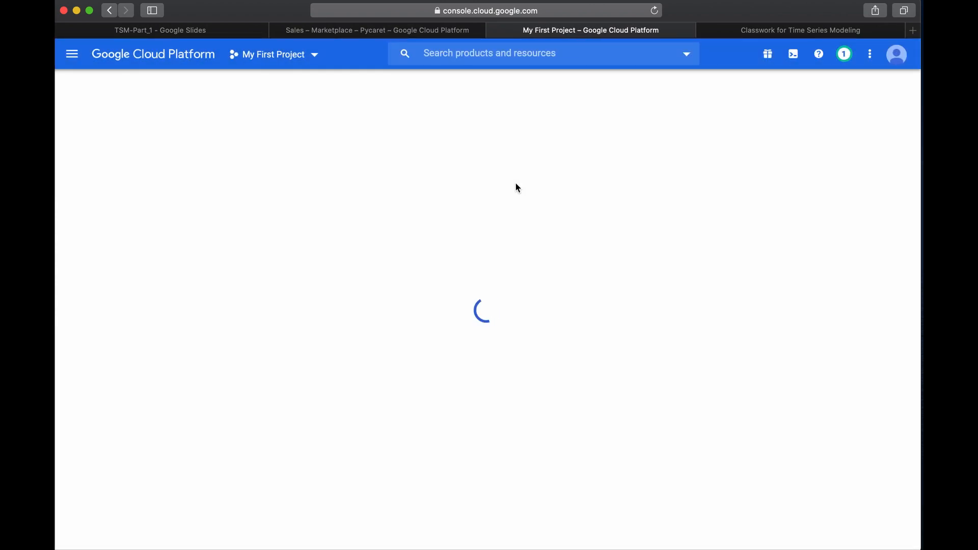
# Step: View the Iowa Liquor Retail Sales dataset in BigQuery and collapse the bigquery-public-data resource
pyautogui.click(190, 213)
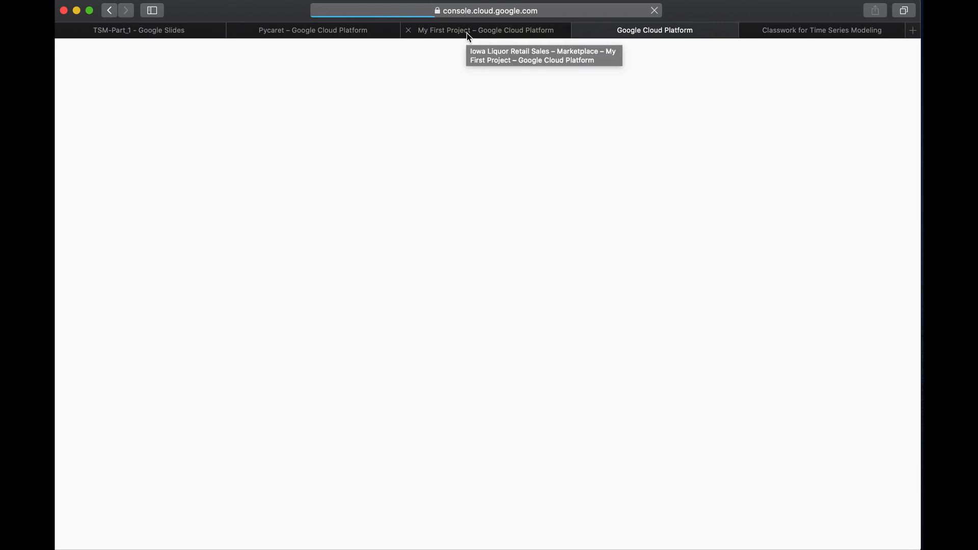
pyautogui.click(466, 32)
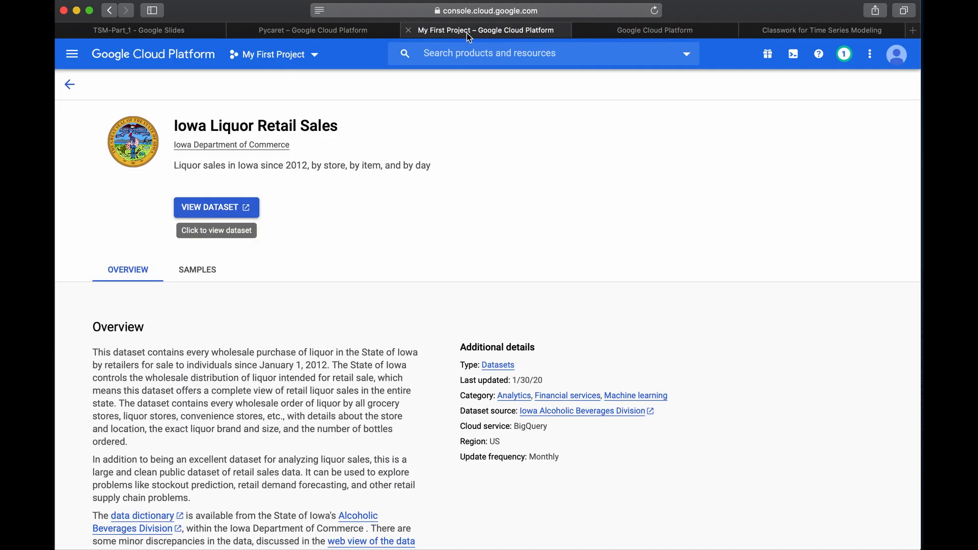
pyautogui.click(630, 33)
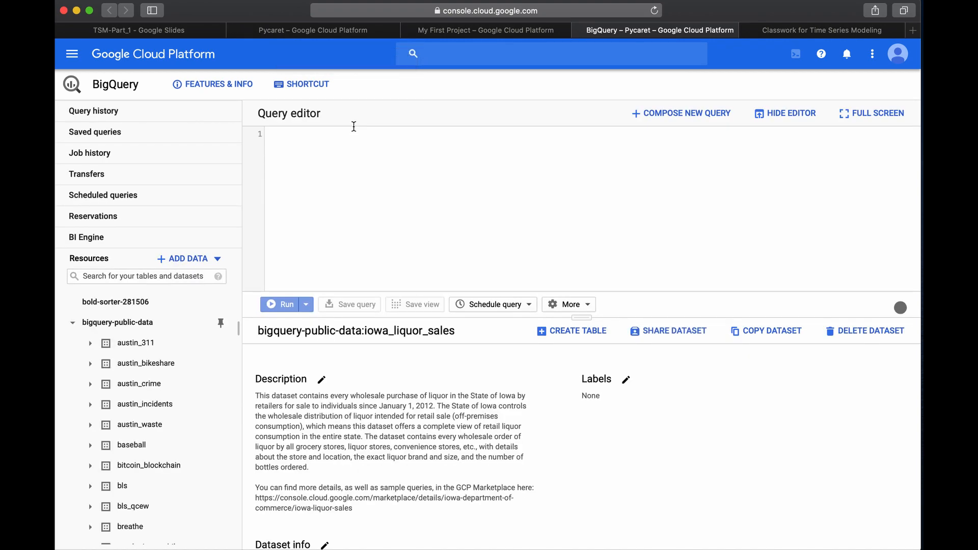
pyautogui.scroll(15, 132, 418)
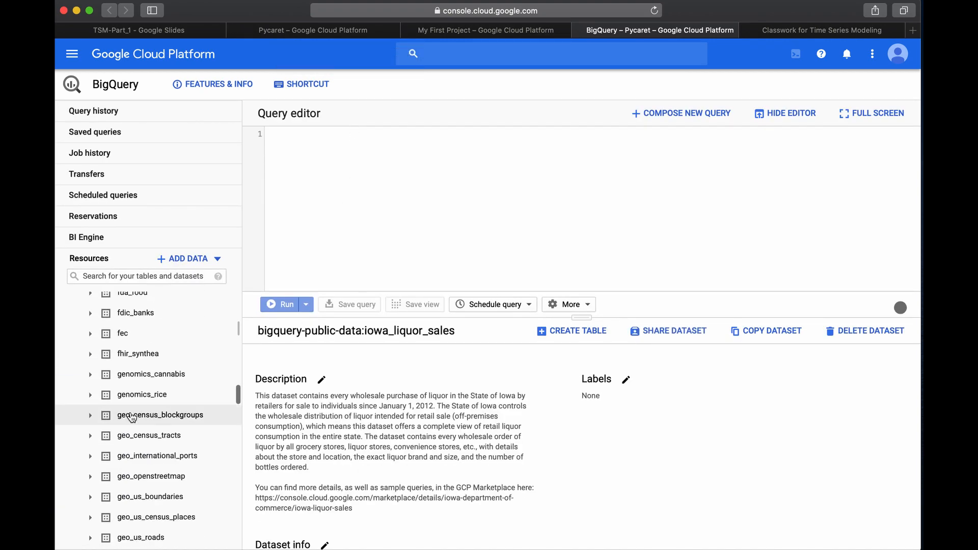
pyautogui.scroll(10, 132, 417)
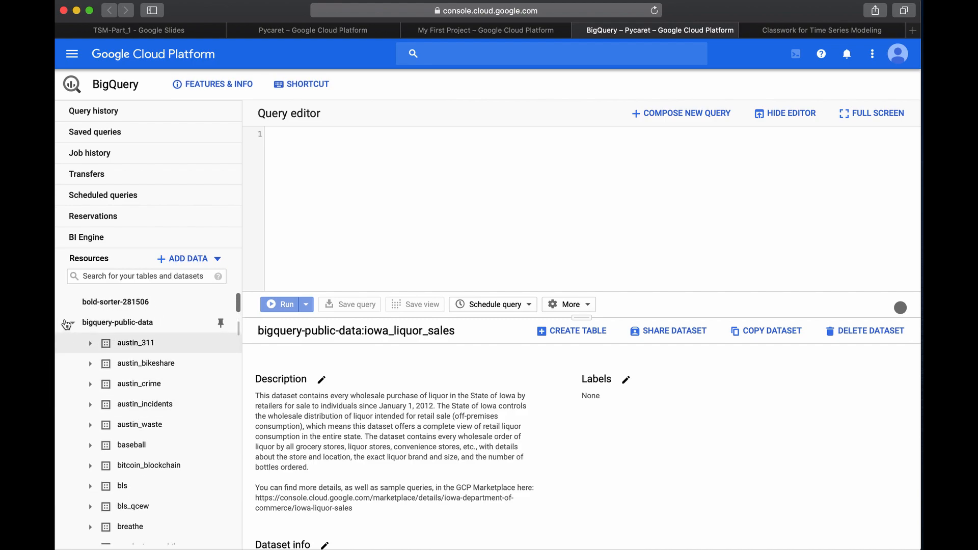
pyautogui.click(73, 324)
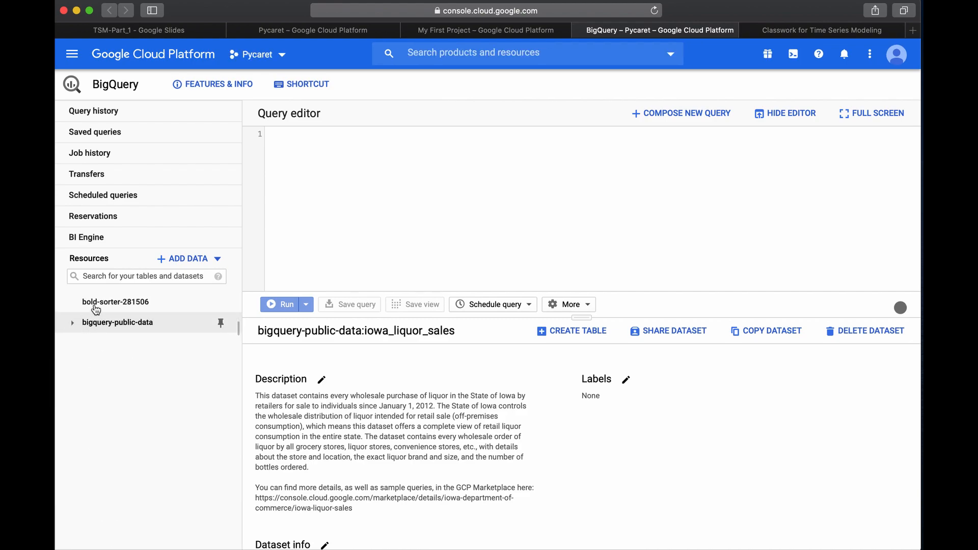
# Step: Select TimeSeriesModeling as the active project for the BigQuery workspace
pyautogui.click(281, 28)
pyautogui.click(447, 31)
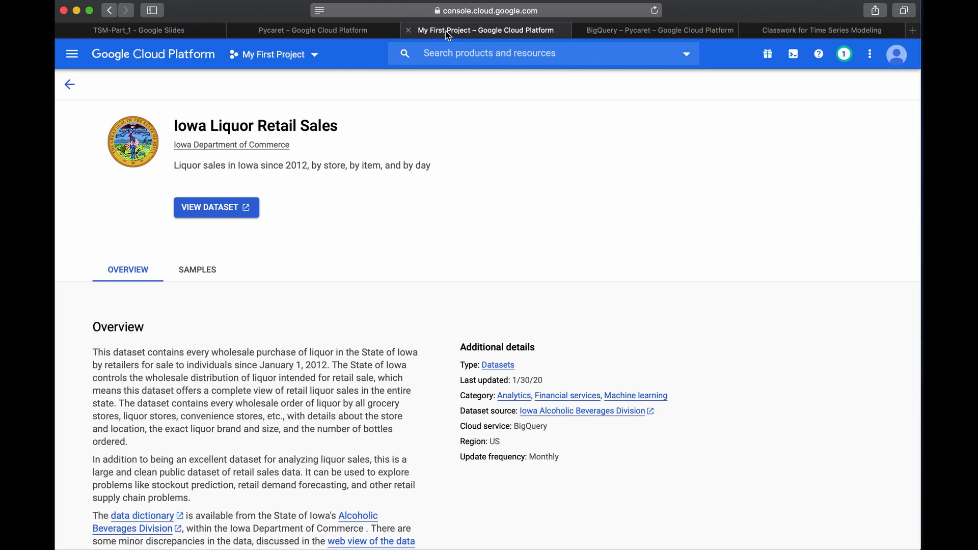
pyautogui.click(627, 30)
pyautogui.click(72, 324)
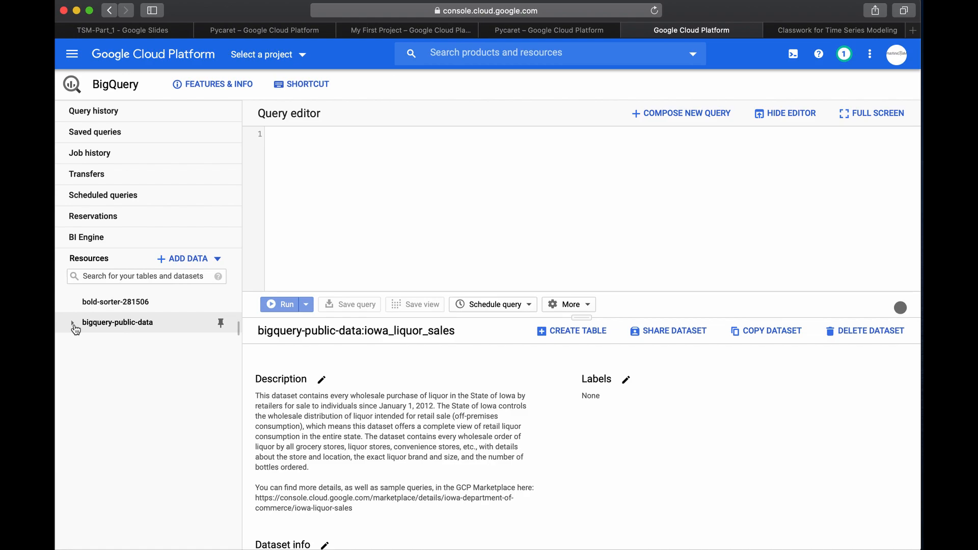
pyautogui.click(278, 54)
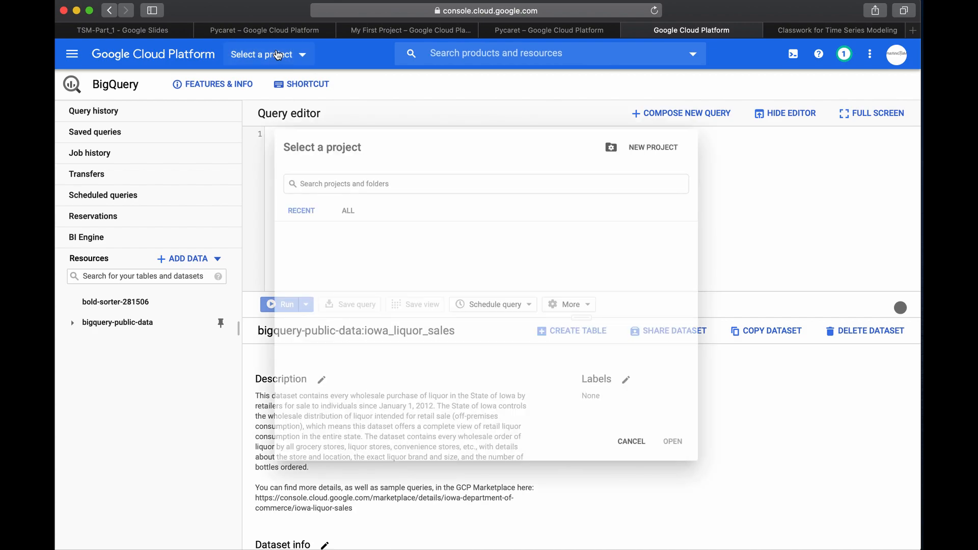
pyautogui.click(316, 246)
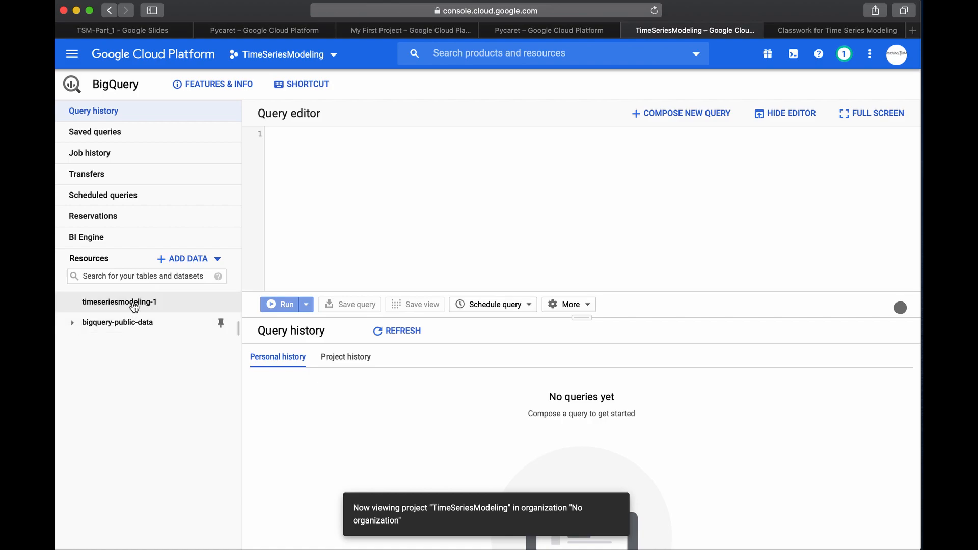
# Step: Search the BigQuery resources for "Iowa", open the iowa_liquor_sales dataset and review its description
pyautogui.click(363, 210)
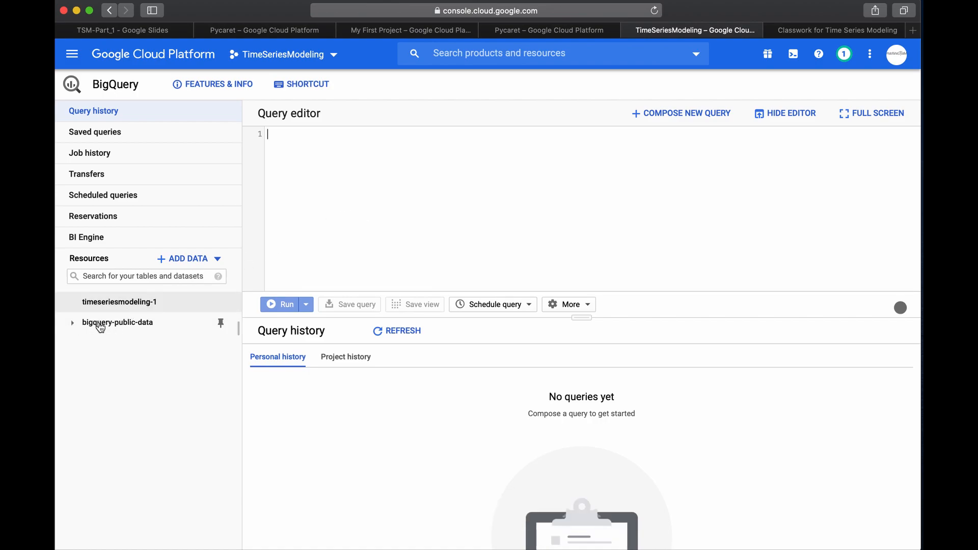
pyautogui.click(72, 323)
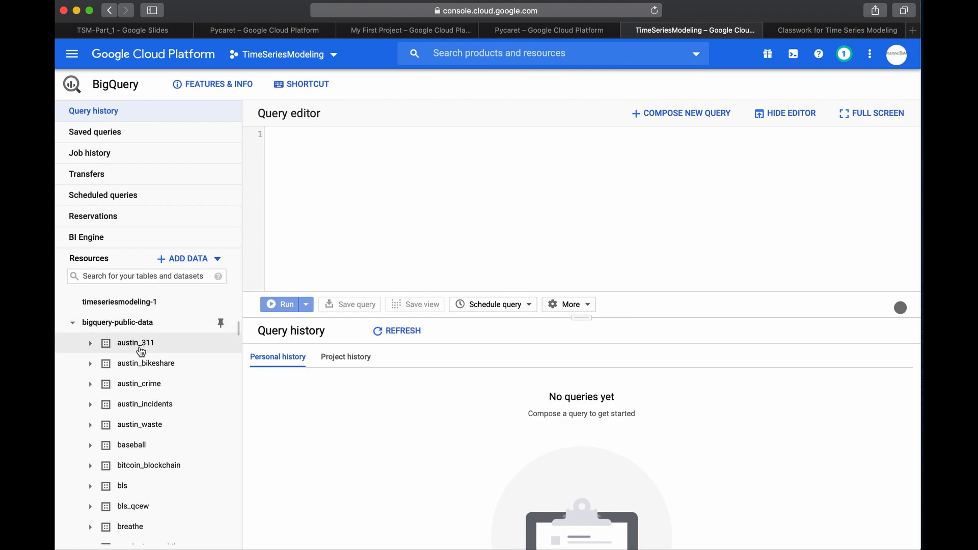
pyautogui.click(147, 277)
pyautogui.write('iowa')
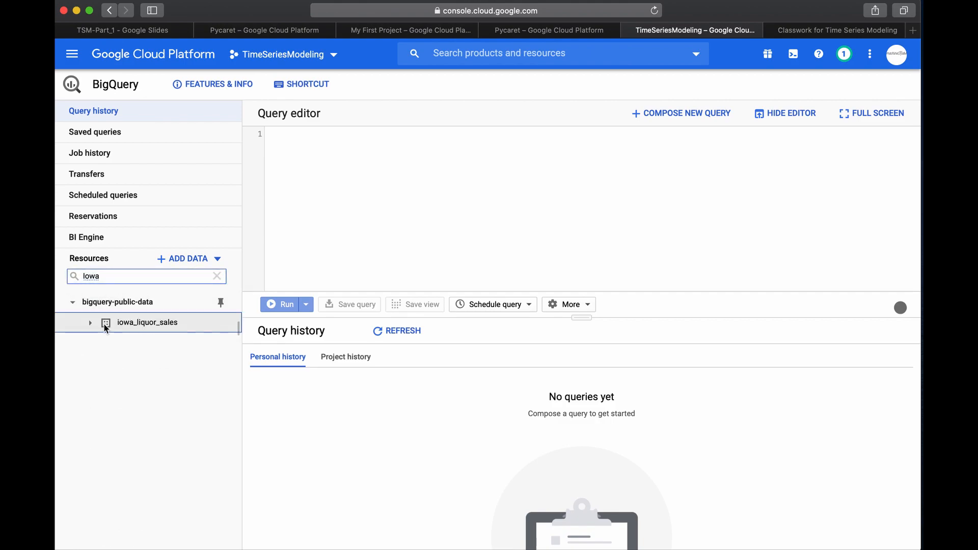
pyautogui.click(104, 323)
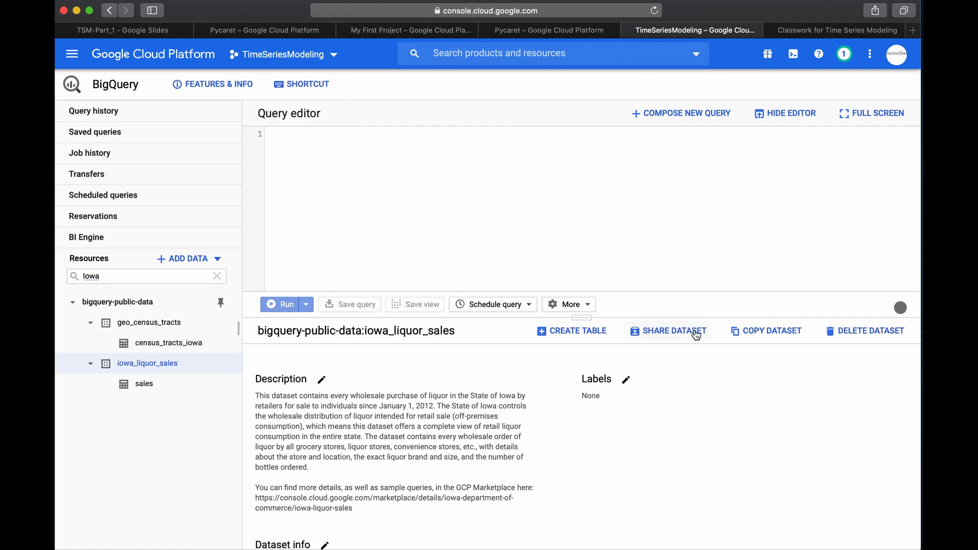
pyautogui.scroll(-5, 368, 451)
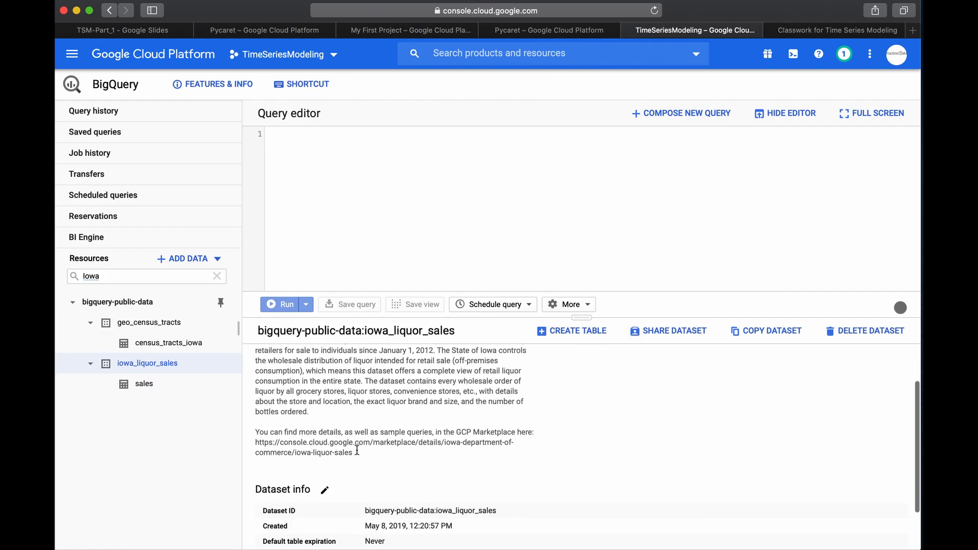
pyautogui.scroll(5, 356, 450)
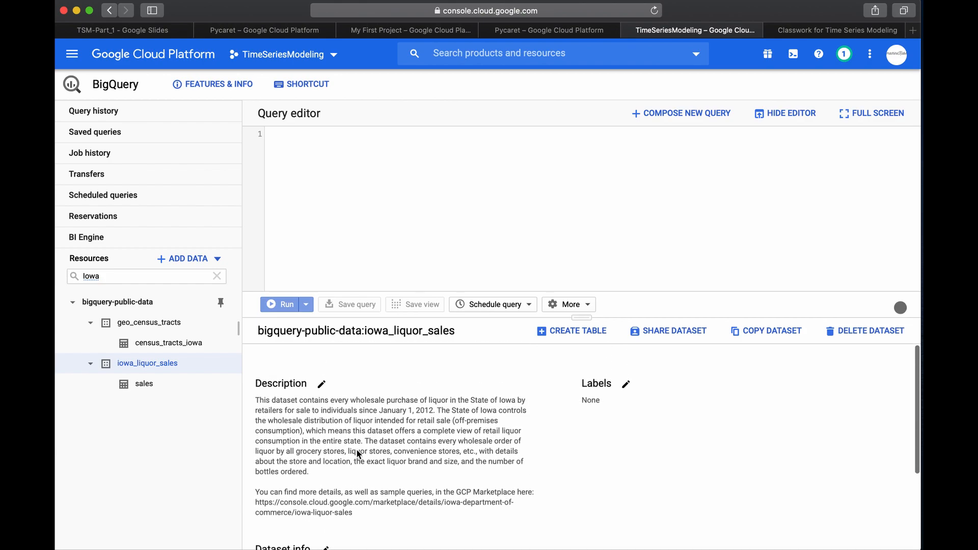
# Step: Open the sales table of iowa_liquor_sales and examine the fields, types and descriptions in its schema
pyautogui.click(167, 385)
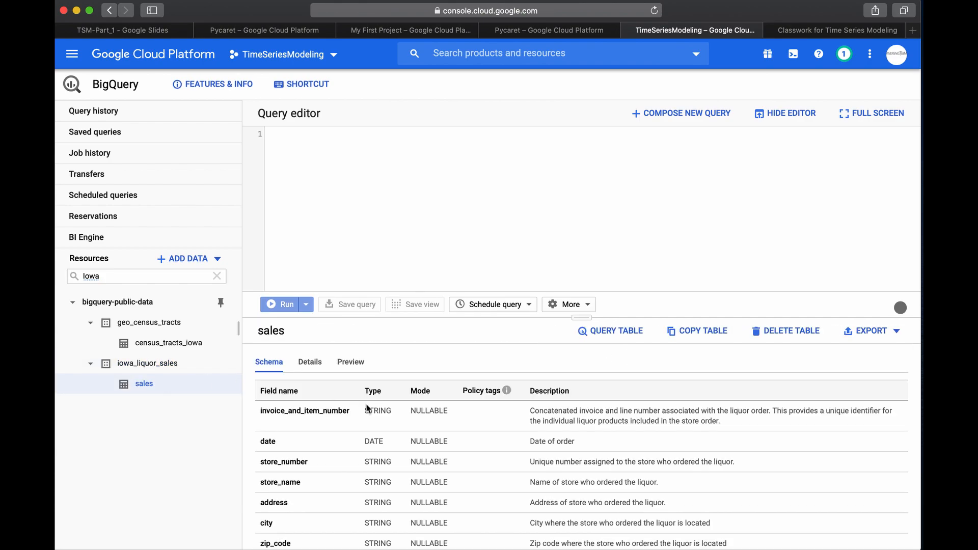
pyautogui.scroll(-2, 380, 409)
pyautogui.scroll(-3, 378, 408)
pyautogui.scroll(5, 378, 408)
pyautogui.scroll(-2, 377, 407)
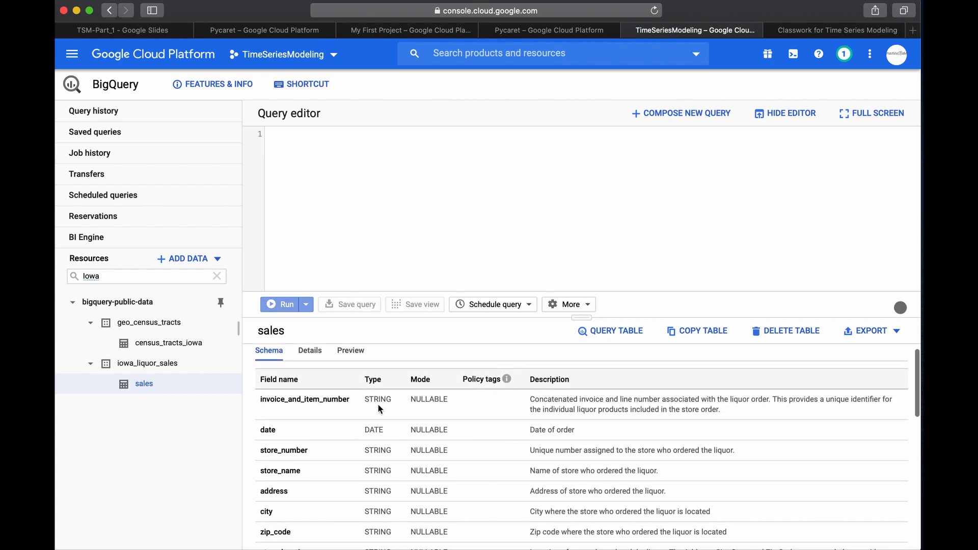
pyautogui.scroll(-2, 505, 464)
pyautogui.scroll(5, 505, 464)
pyautogui.scroll(-5, 506, 464)
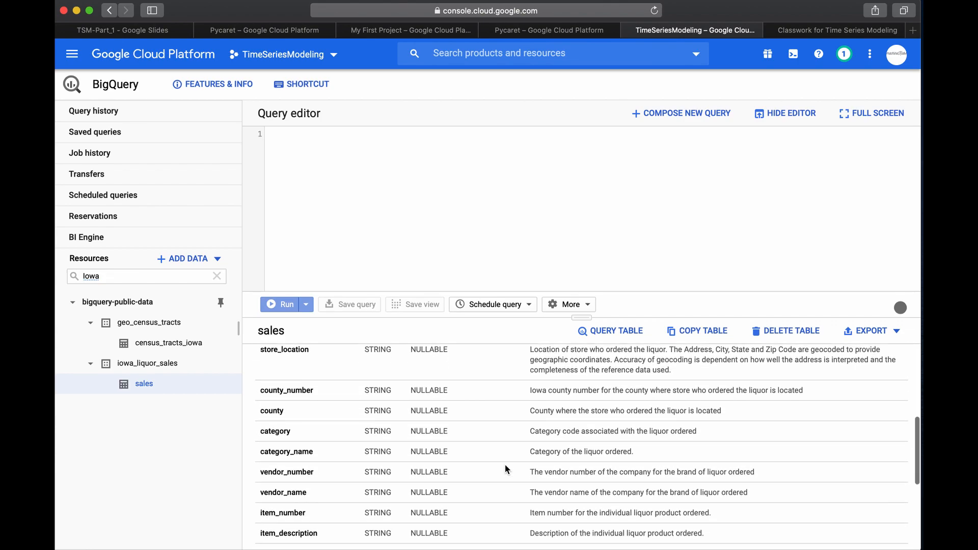
pyautogui.scroll(-3, 387, 445)
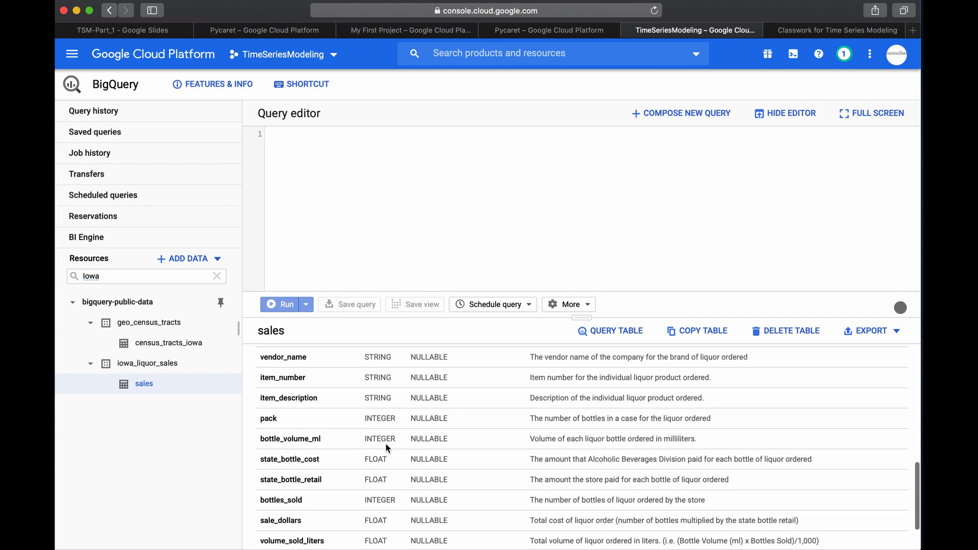
pyautogui.scroll(-2, 386, 444)
pyautogui.scroll(10, 386, 444)
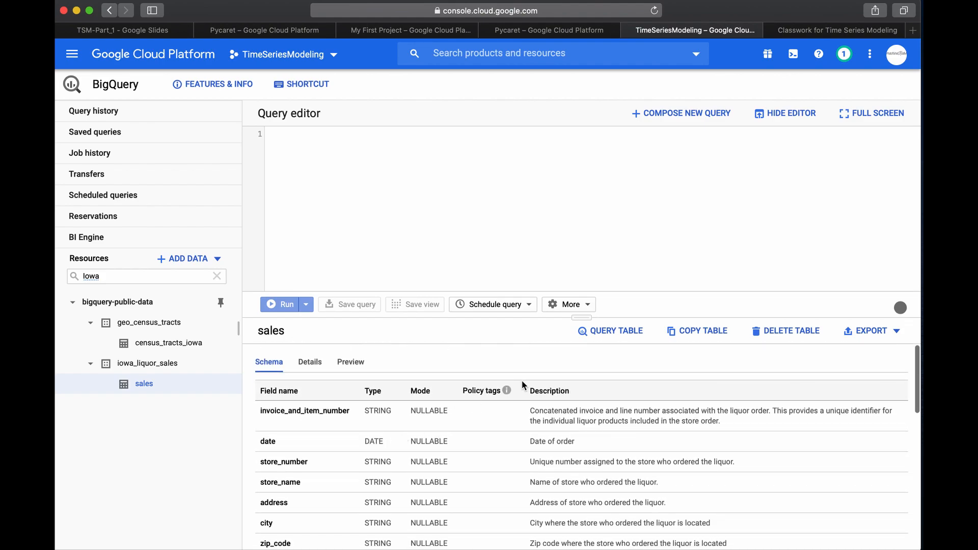
# Step: Query the sales table by running SELECT * FROM `bigquery-public-data.iowa_liquor_sales.sales` LIMIT 10;
pyautogui.click(611, 331)
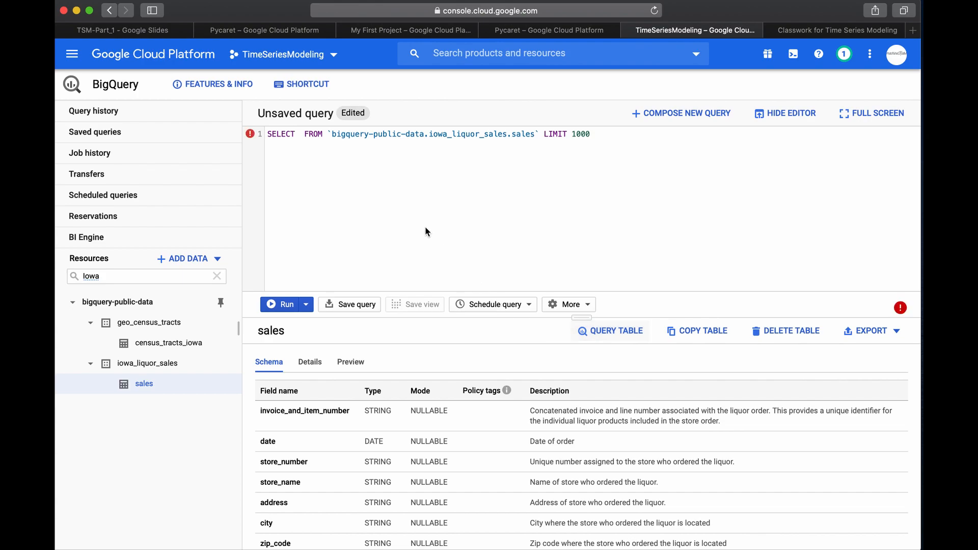
pyautogui.write('*')
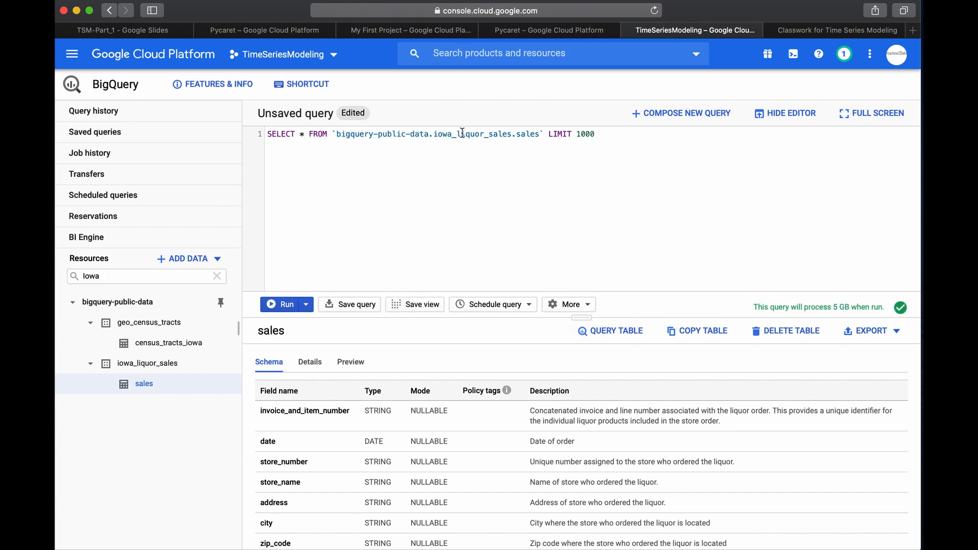
pyautogui.click(611, 133)
pyautogui.write(';')
pyautogui.click(285, 304)
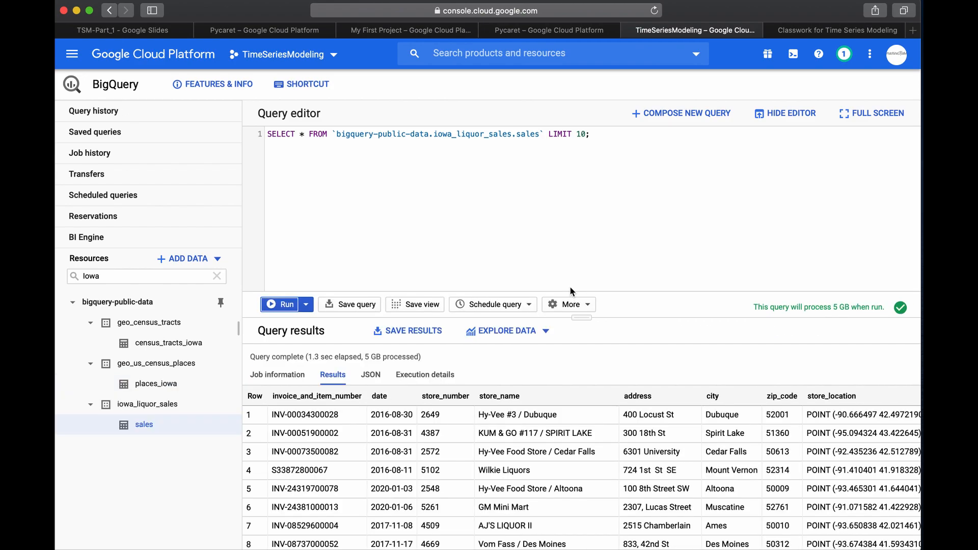
# Step: Enlarge the query results area and examine the rows and columns of the returned sales records
pyautogui.scroll(-2, 559, 490)
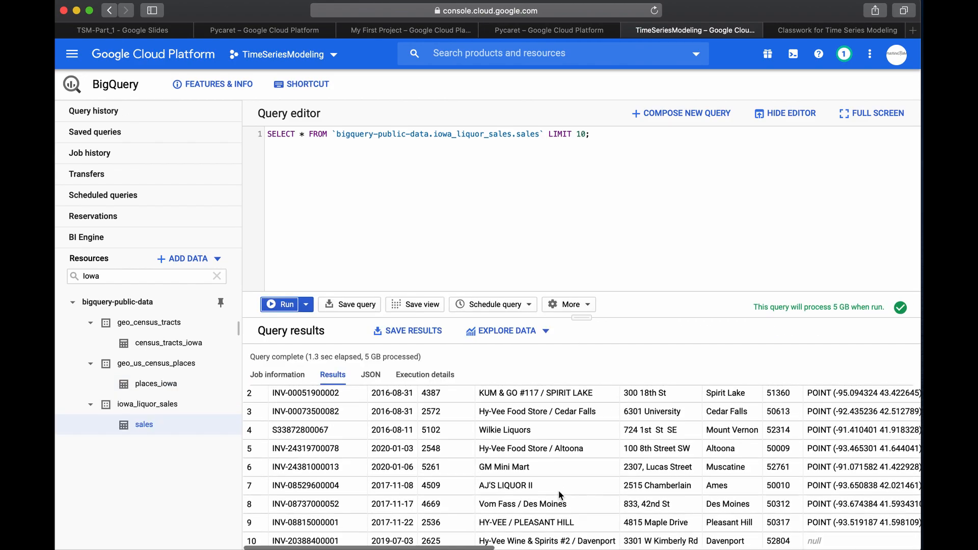
pyautogui.scroll(2, 598, 369)
pyautogui.moveTo(583, 318); pyautogui.dragTo(584, 277)
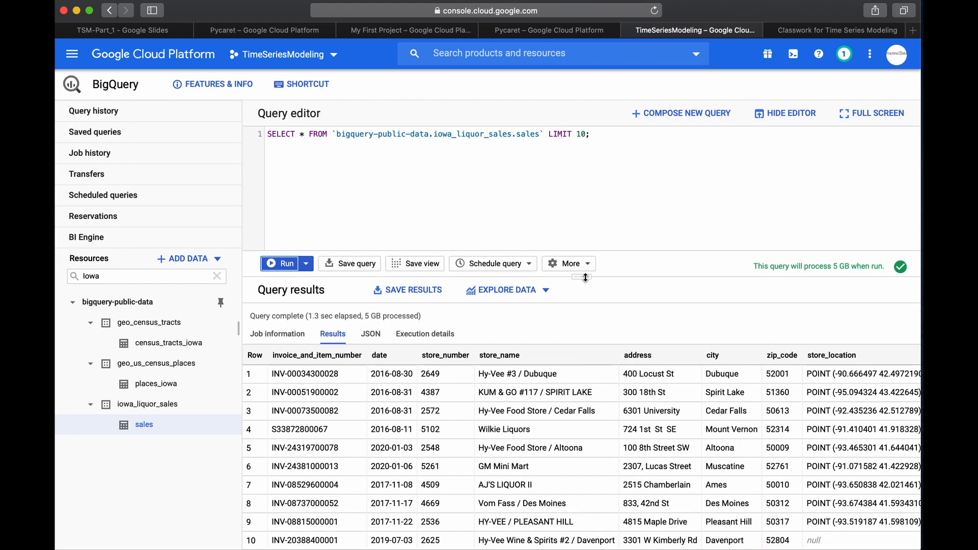
pyautogui.hscroll(10, 600, 463)
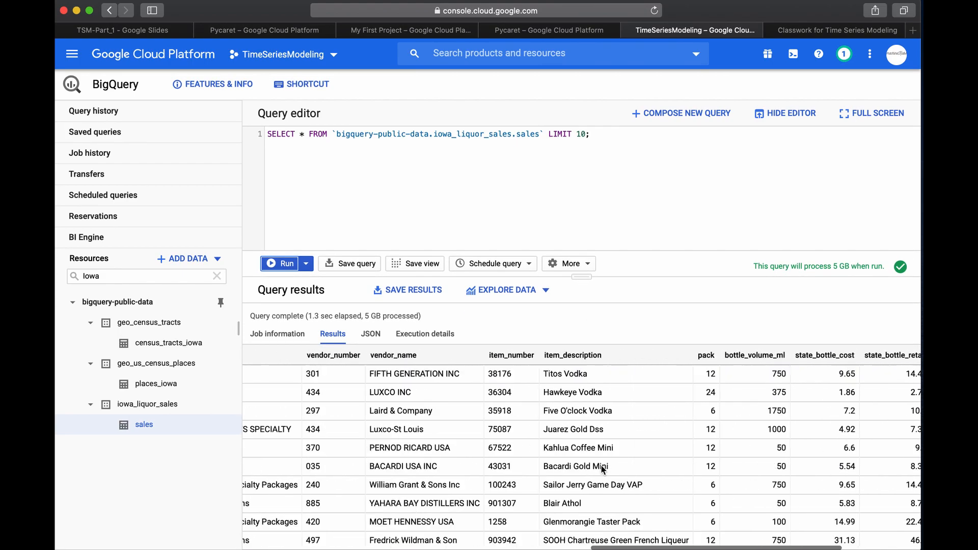
pyautogui.hscroll(-6, 594, 465)
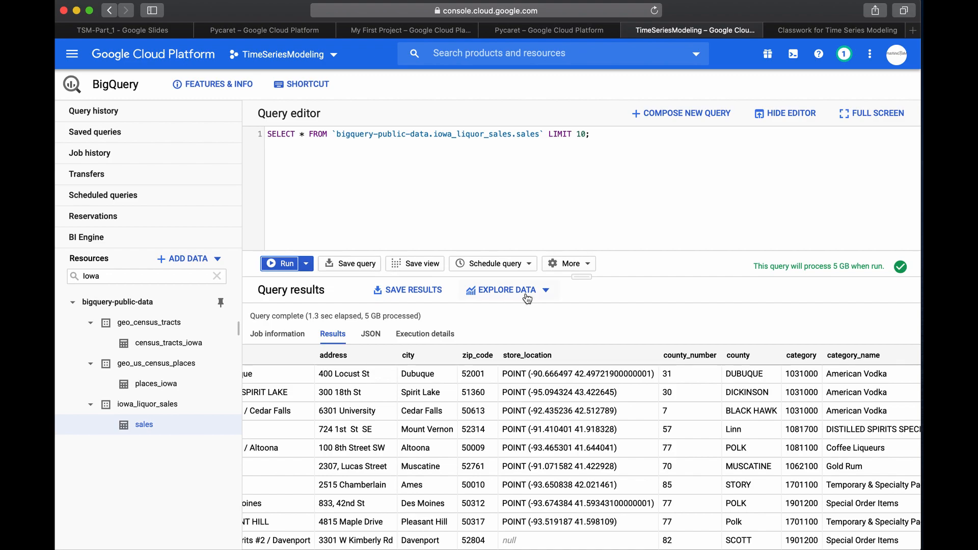
# Step: Review the available destinations for saving the query results and dismiss the choices without saving
pyautogui.click(413, 289)
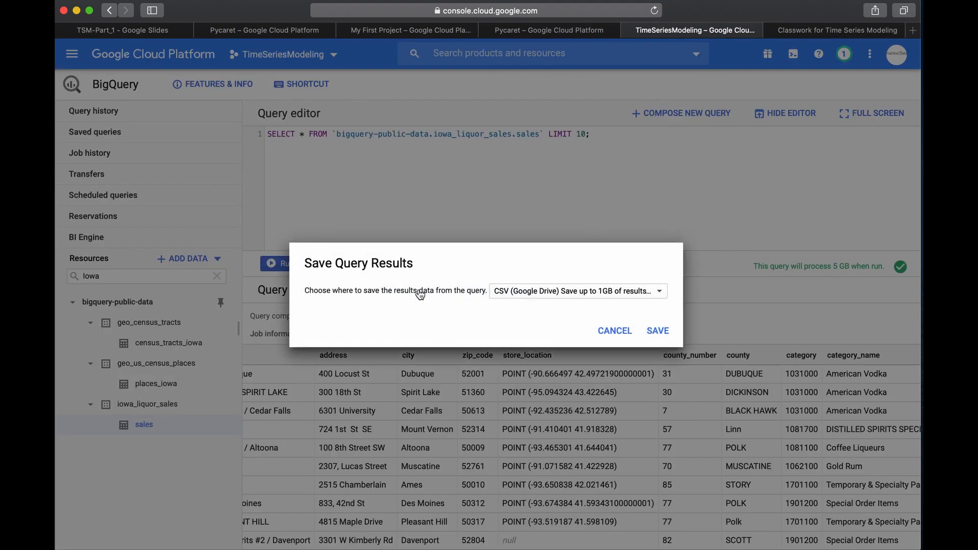
pyautogui.click(590, 286)
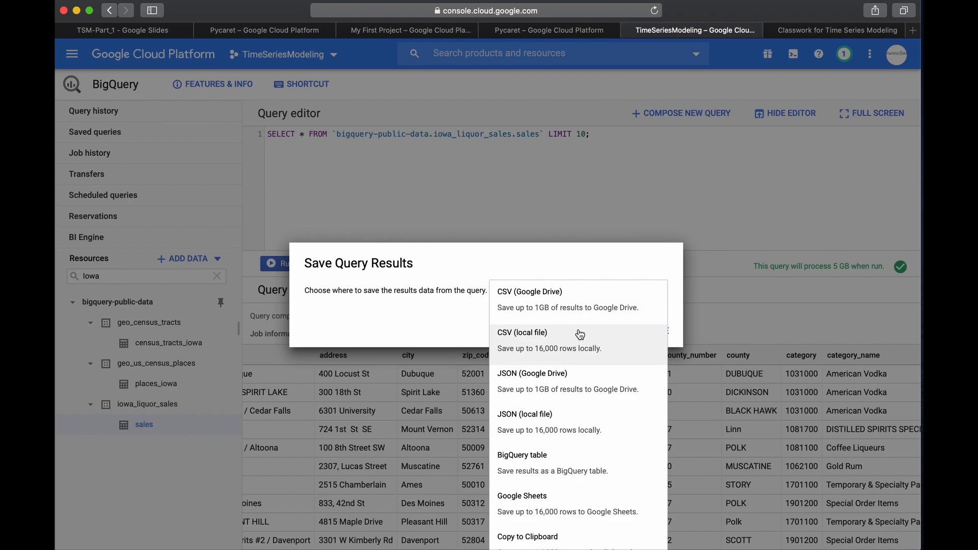
pyautogui.click(677, 191)
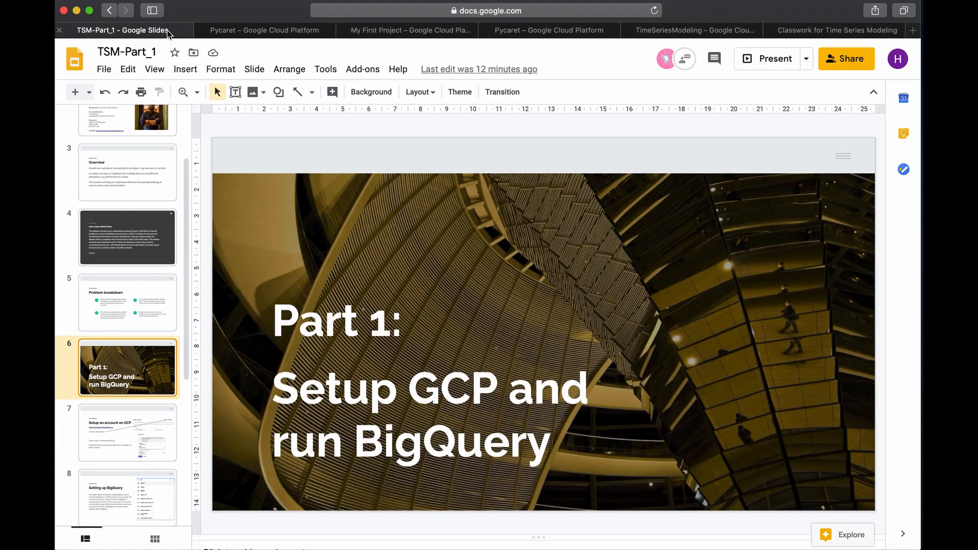
# Step: Switch to the TSM-Part_1 presentation in Google Slides and review slides 7 to 10 on GCP setup, BigQuery and the example query
pyautogui.click(170, 31)
pyautogui.click(126, 437)
pyautogui.scroll(-3, 126, 437)
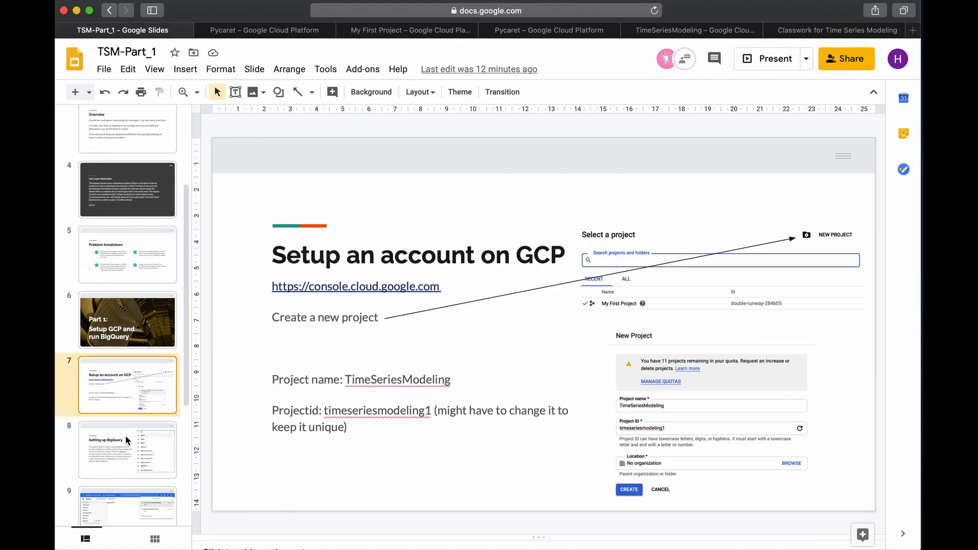
pyautogui.scroll(-1, 125, 436)
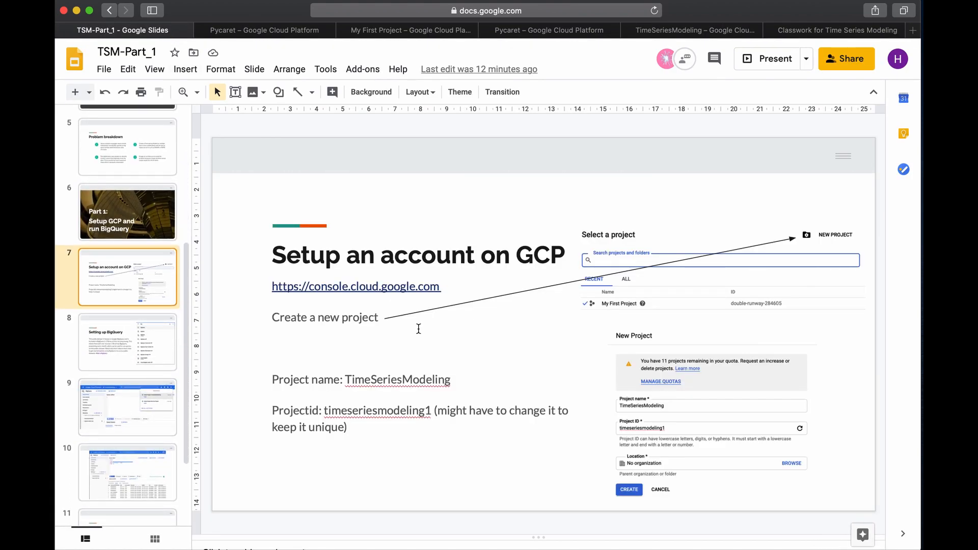
pyautogui.click(147, 355)
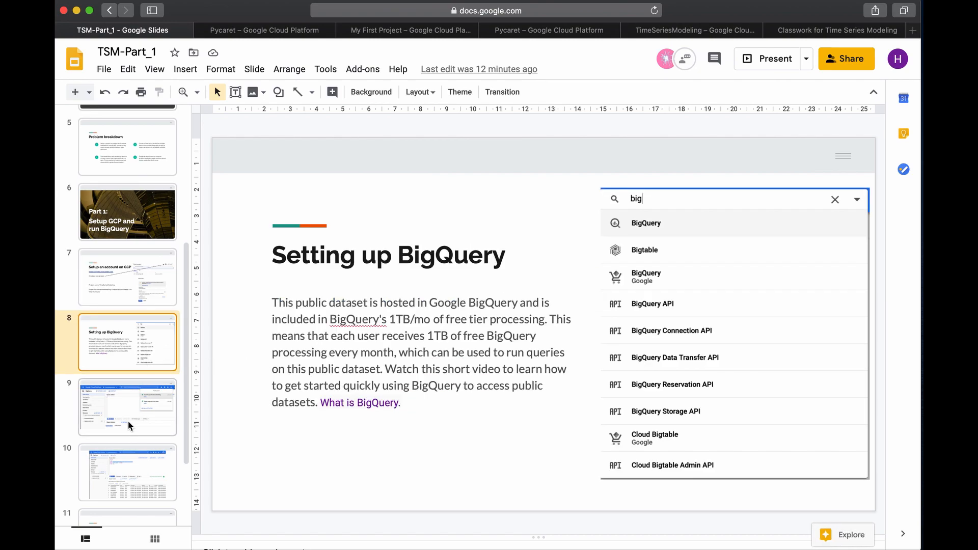
pyautogui.click(127, 421)
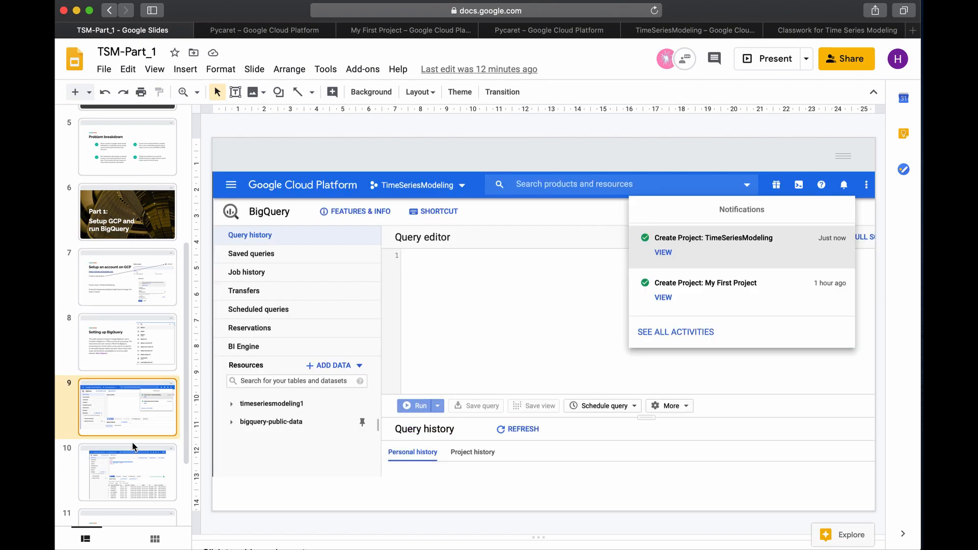
pyautogui.click(142, 477)
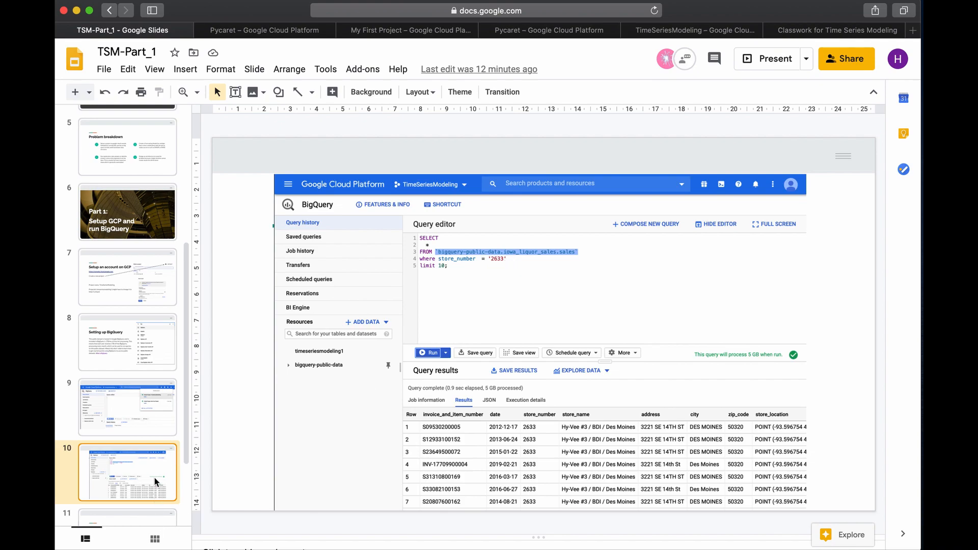
pyautogui.scroll(-3, 151, 469)
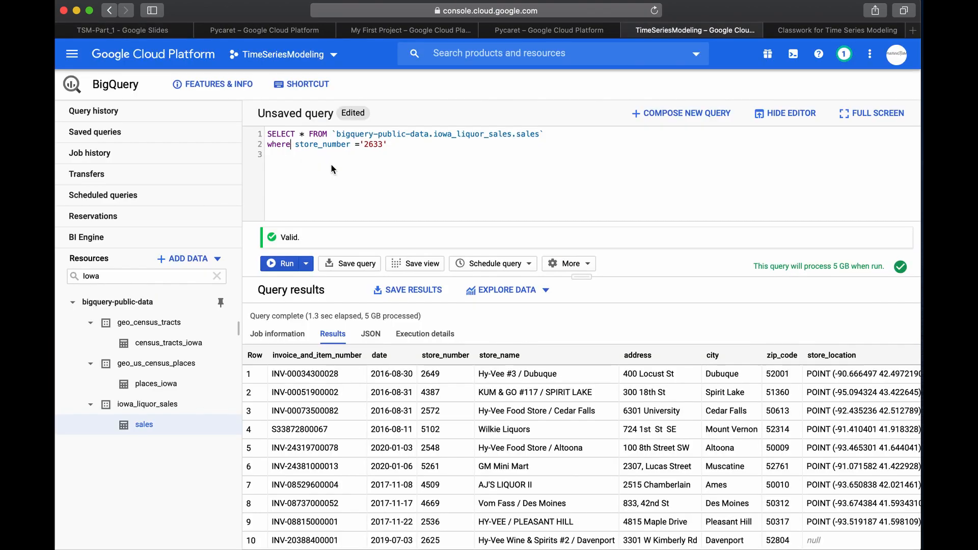
# Step: Compare the store_number ='2633' query with the example slide, then add limit 10; to it in BigQuery and run it
pyautogui.click(168, 30)
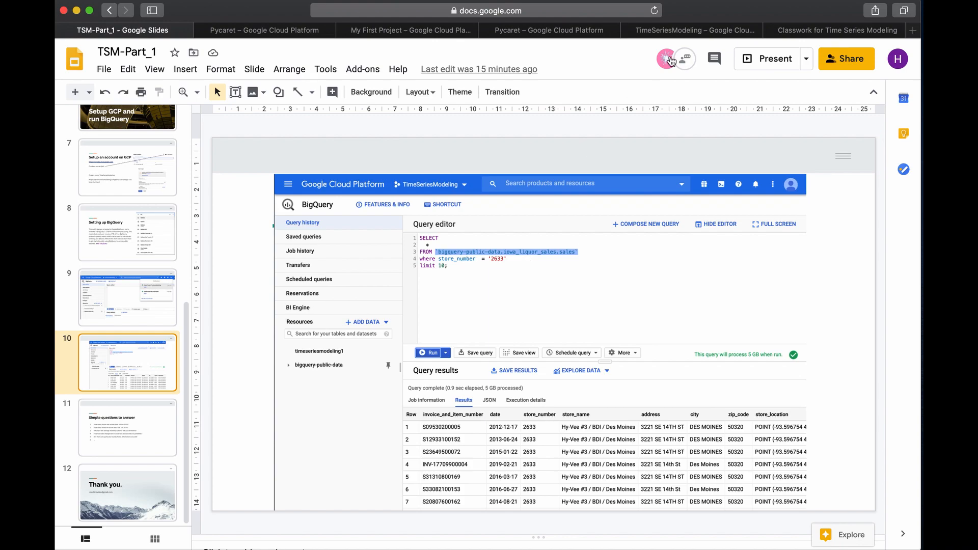
pyautogui.click(687, 32)
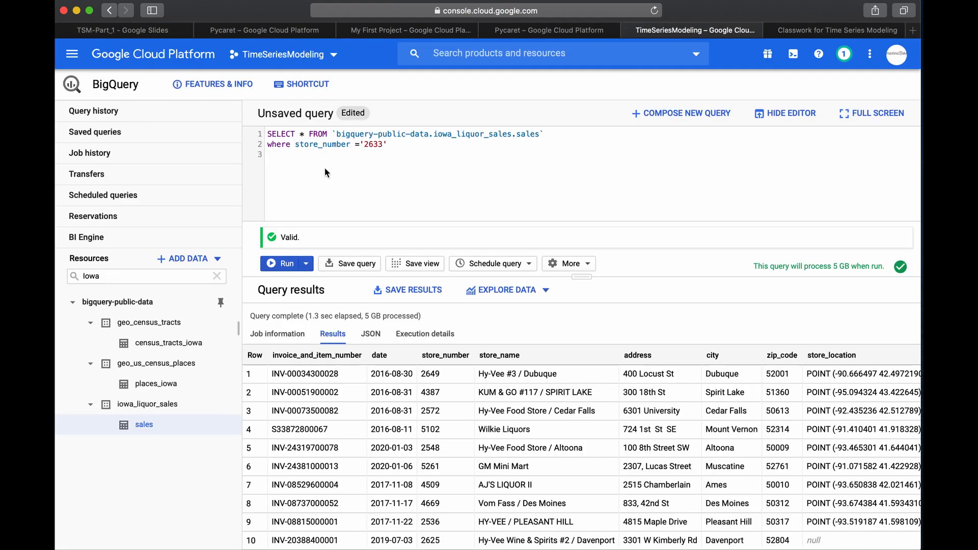
pyautogui.click(351, 142)
pyautogui.click(414, 144)
pyautogui.press('Return')
pyautogui.write('limit 10;')
pyautogui.click(284, 263)
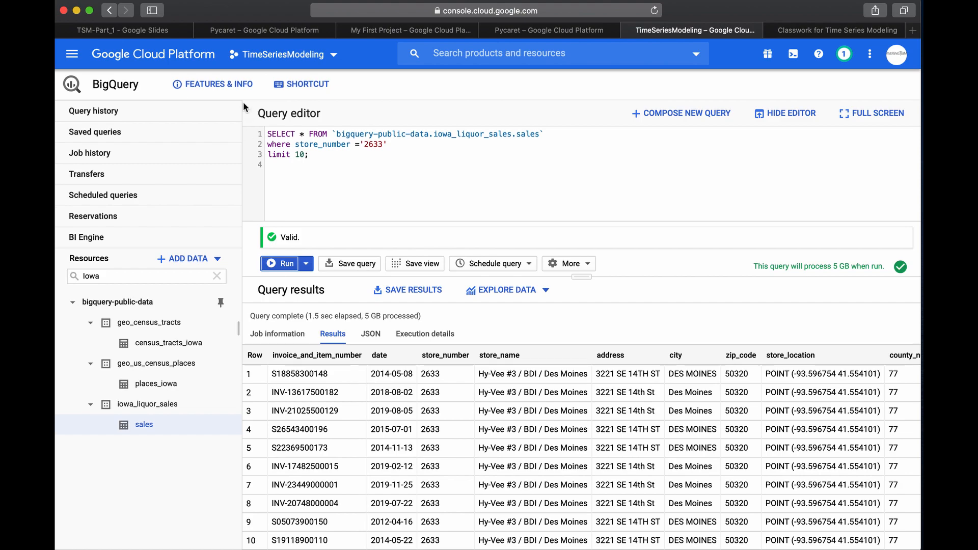
# Step: Change the query to select max(date) for store_number '2633', remove the limit and run it
pyautogui.click(306, 135)
pyautogui.press('BackSpace')
pyautogui.write('max(')
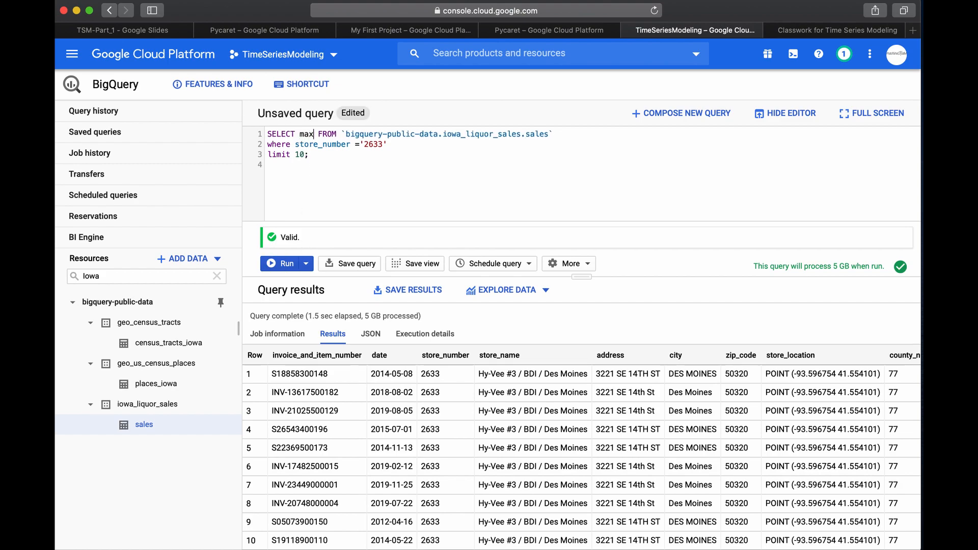
pyautogui.write('date)')
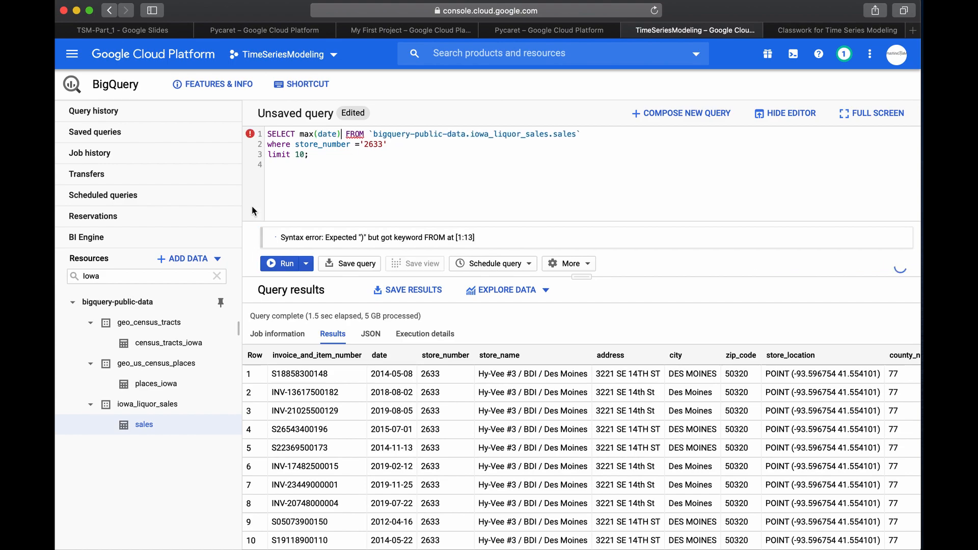
pyautogui.moveTo(311, 155); pyautogui.dragTo(197, 159)
pyautogui.press('BackSpace')
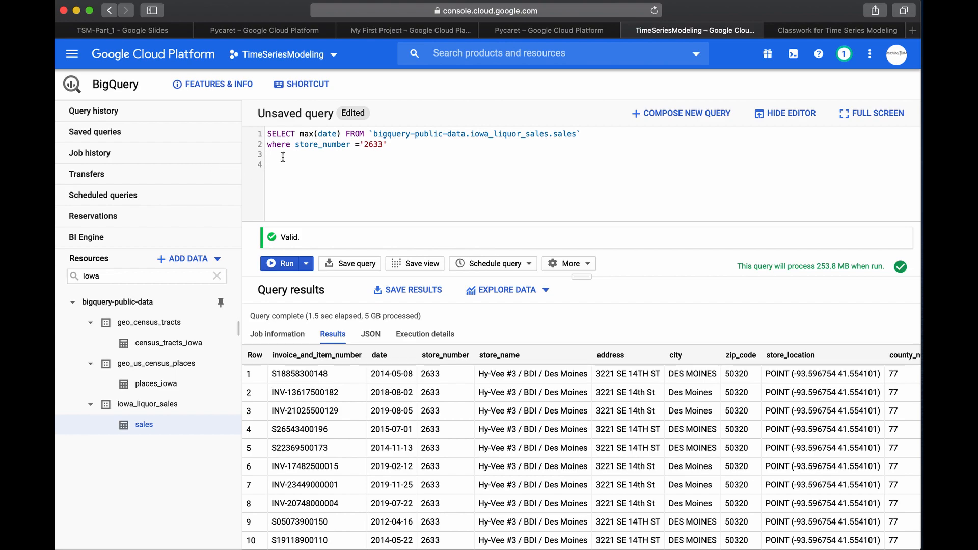
pyautogui.click(286, 265)
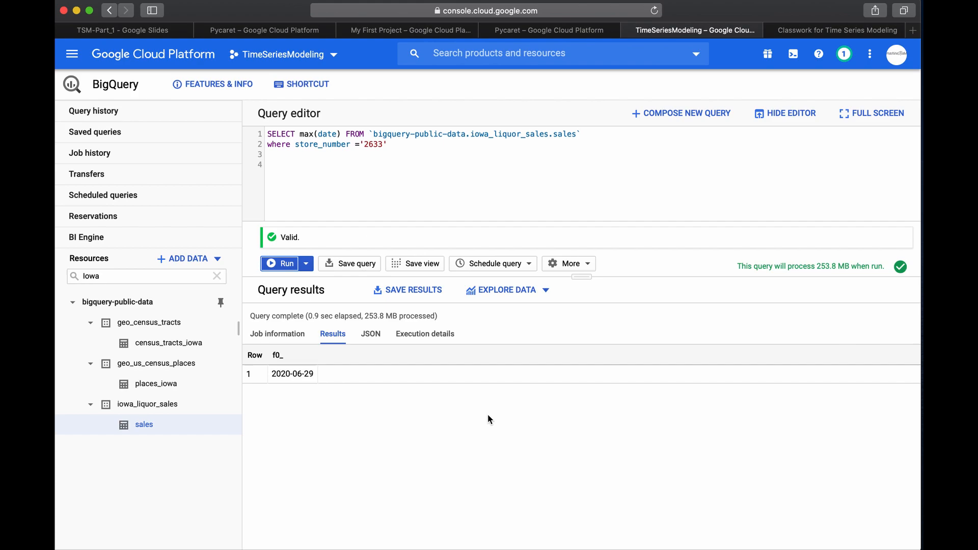
# Step: Remove the store_number condition and run the max(date) query on the whole sales table
pyautogui.moveTo(396, 144); pyautogui.dragTo(270, 144)
pyautogui.press('BackSpace')
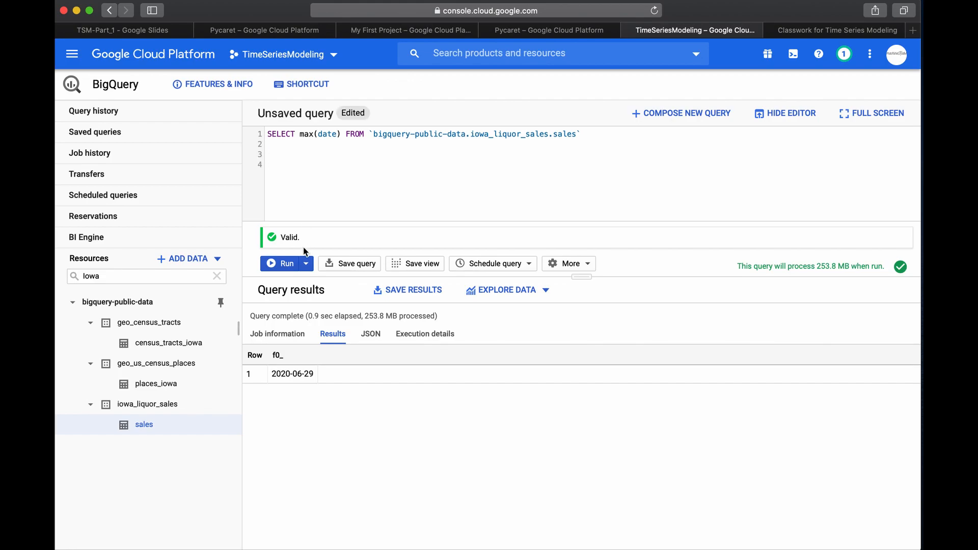
pyautogui.click(288, 264)
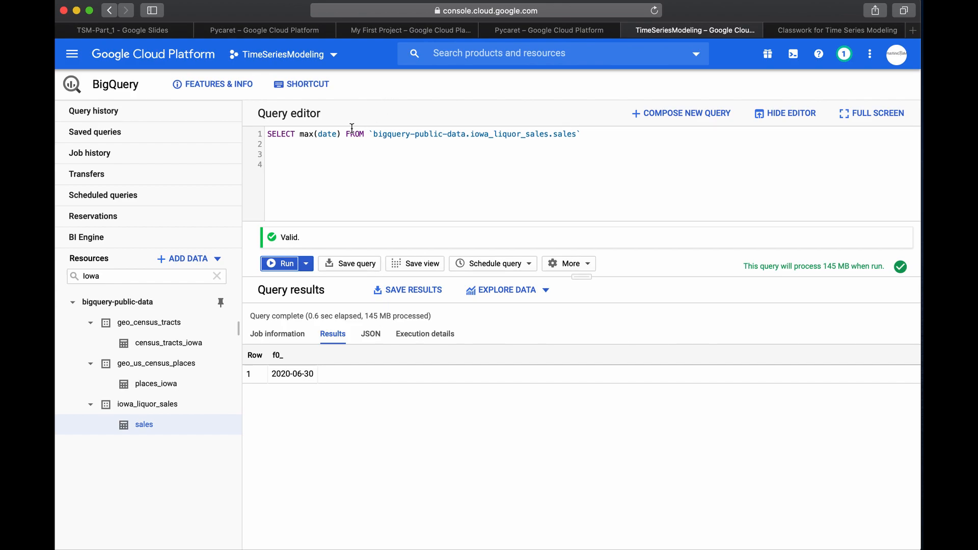
# Step: Replace max(date) in the query's select list with distinct(store_number)
pyautogui.moveTo(341, 134); pyautogui.dragTo(301, 134)
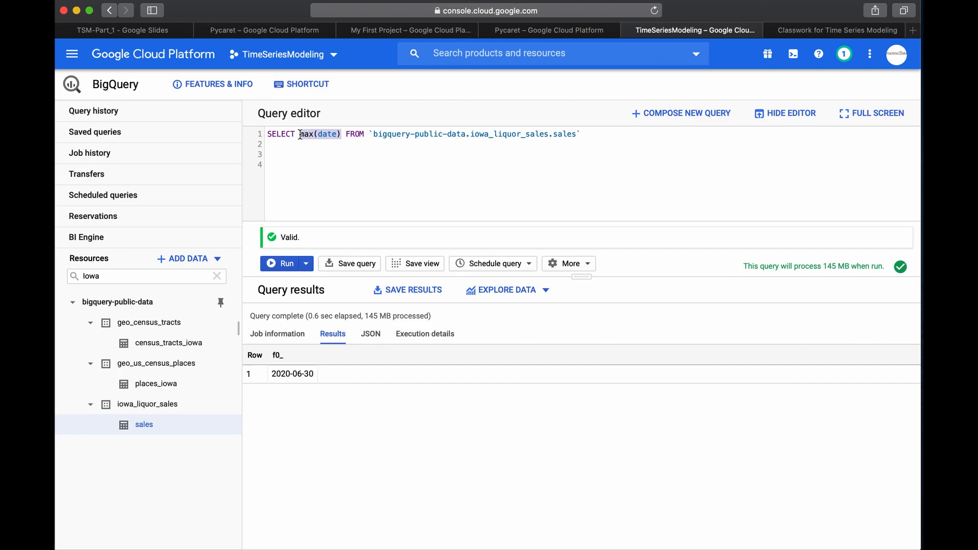
pyautogui.write('distinct(s')
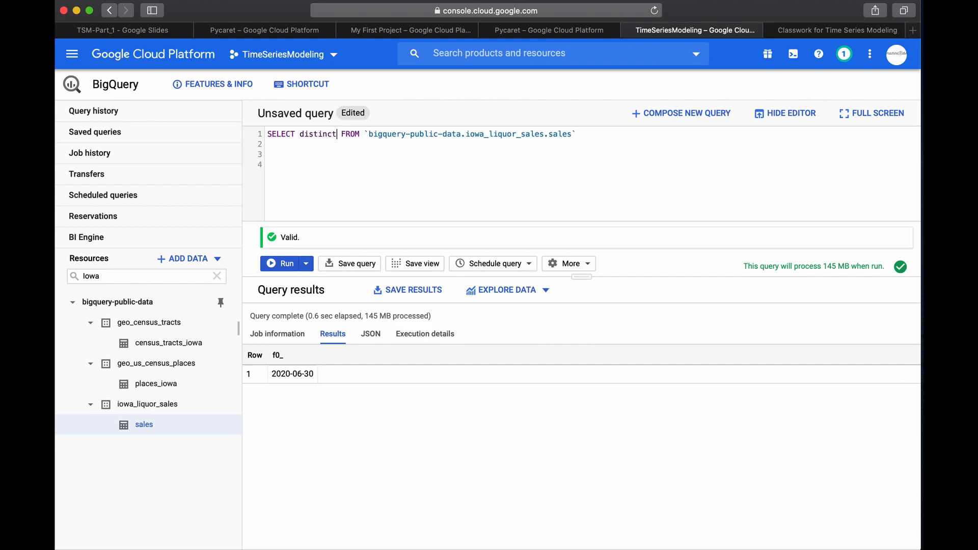
pyautogui.press('BackSpace')
pyautogui.write('(s')
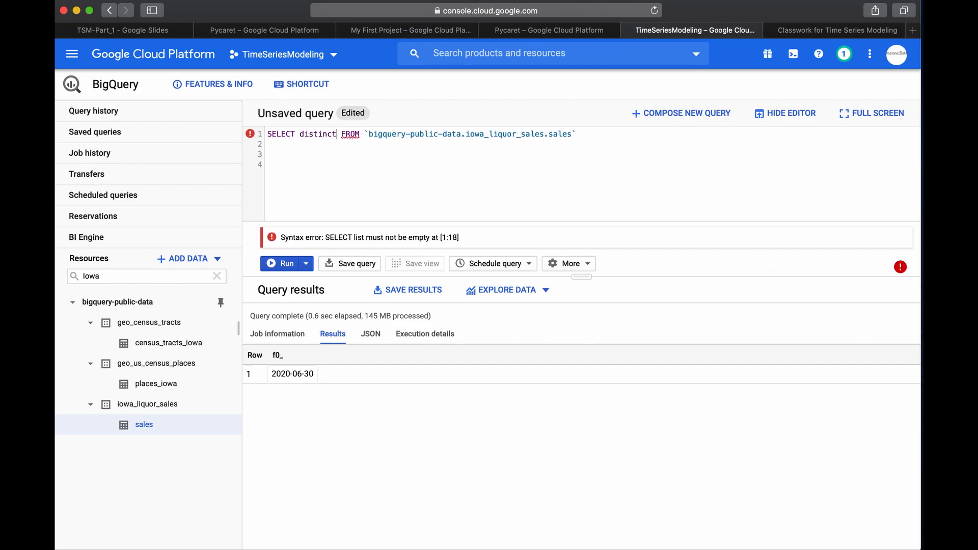
pyautogui.write('tore_num')
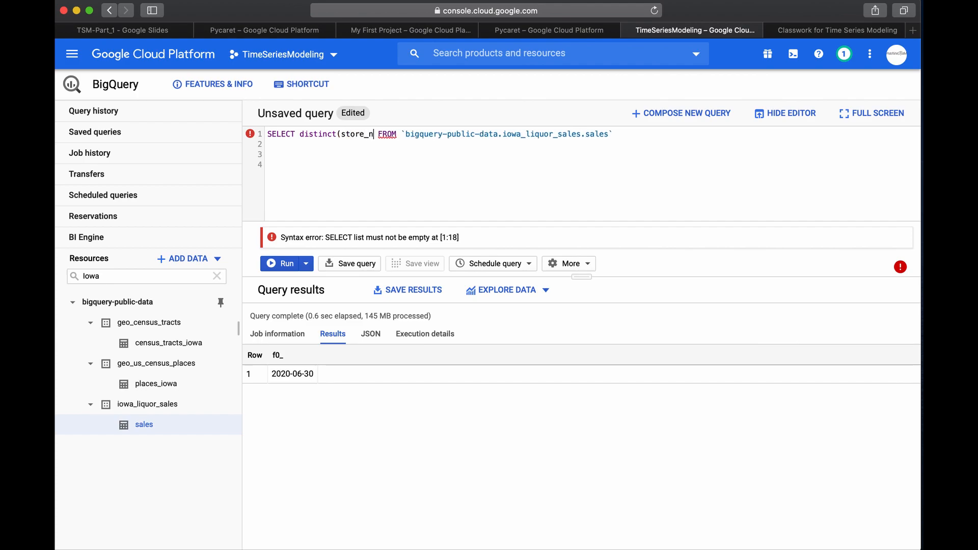
pyautogui.write('ber)')
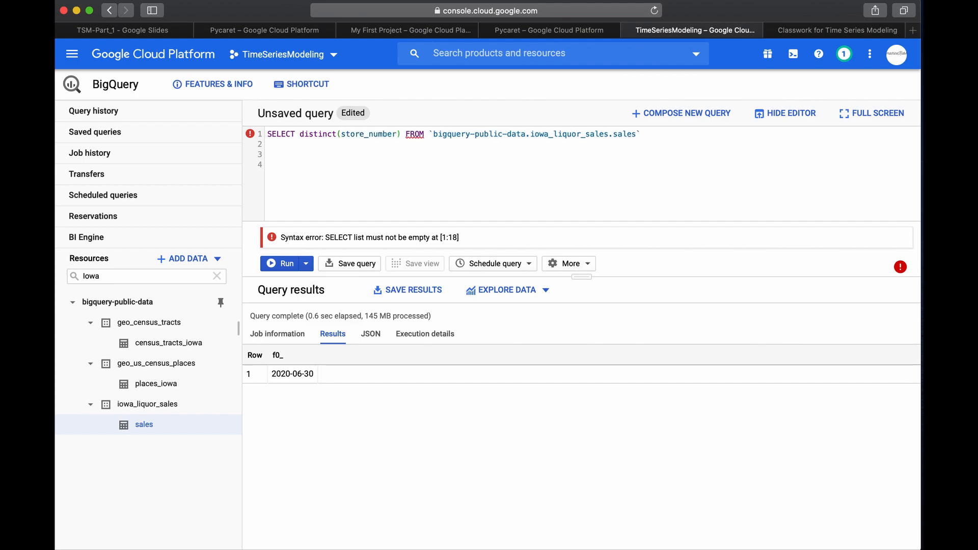
# Step: Add the condition where date > '2020-01-01' on a new line of the query and run it
pyautogui.click(657, 133)
pyautogui.press('Return')
pyautogui.write('where')
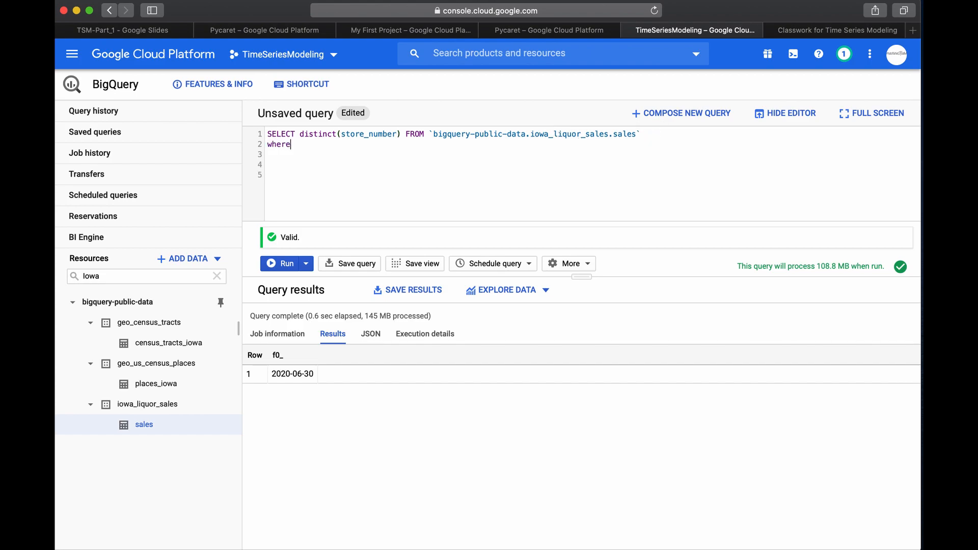
pyautogui.write(' date')
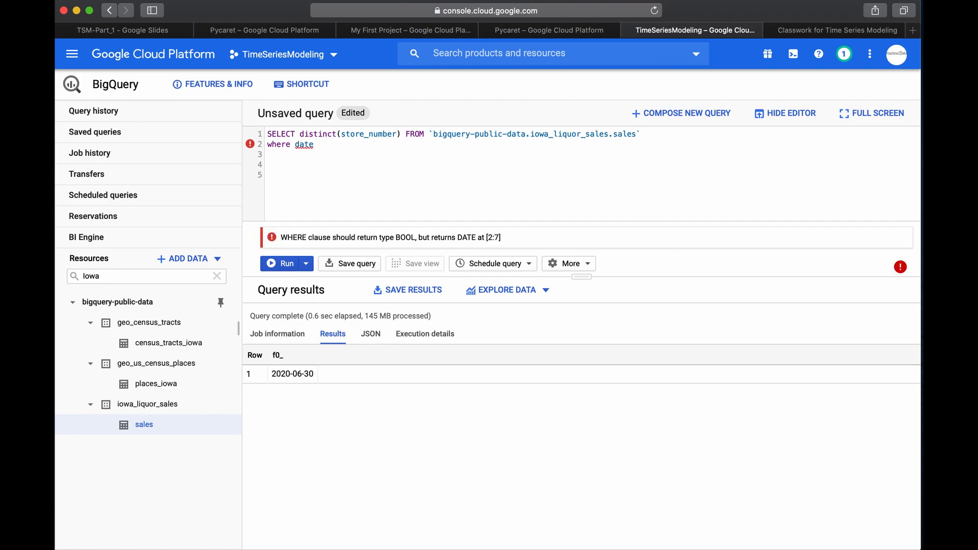
pyautogui.write(' >')
pyautogui.write(" '201")
pyautogui.write('0')
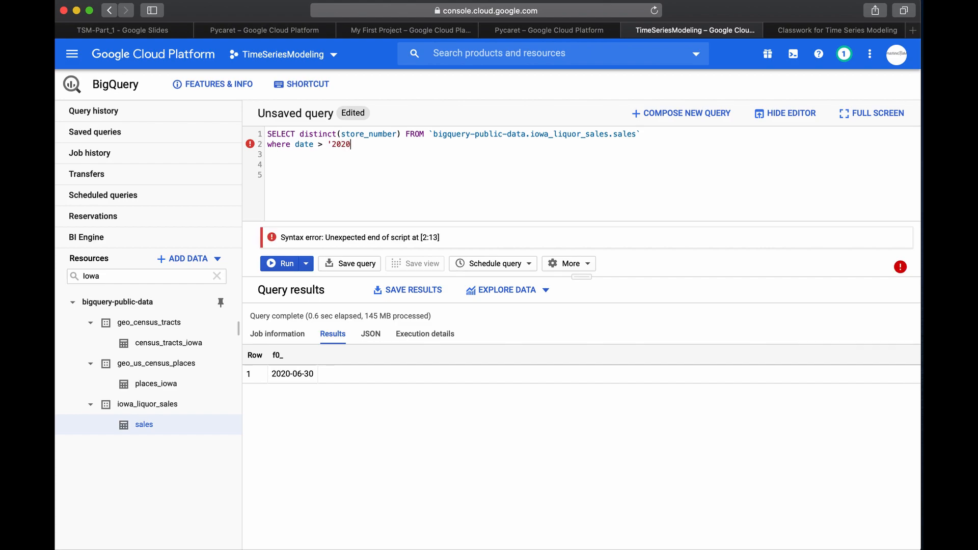
pyautogui.write("-01-01'")
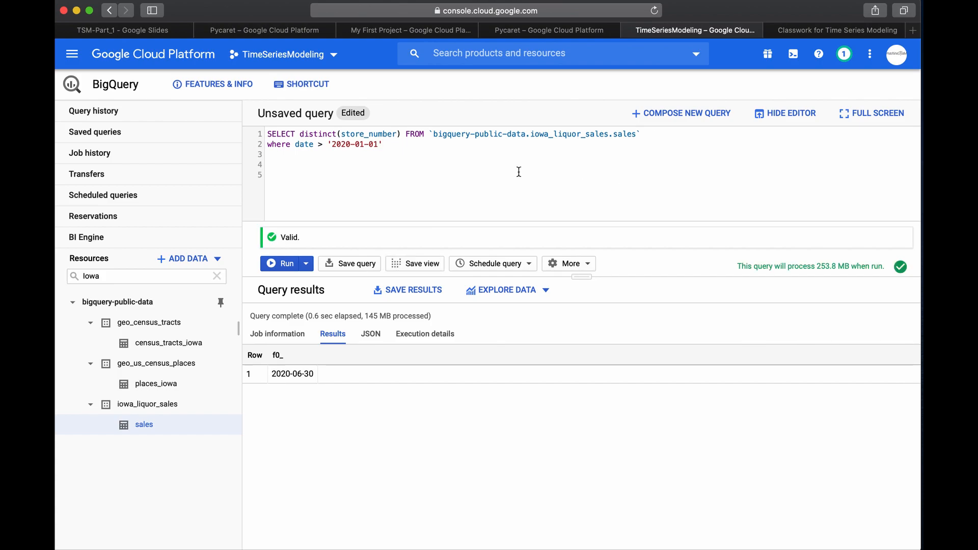
pyautogui.click(281, 264)
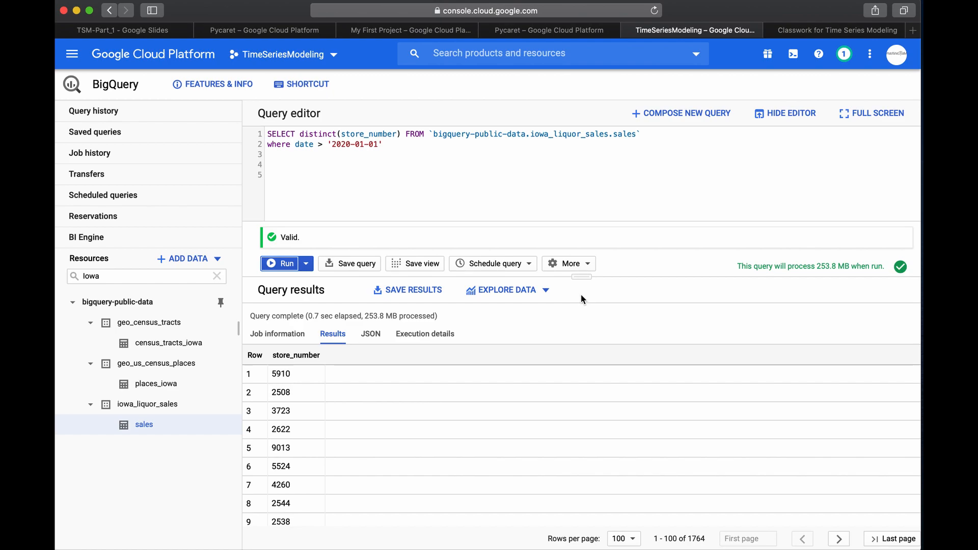
# Step: Browse the store numbers in the query results, then open the schema of the sales table
pyautogui.scroll(-5, 485, 469)
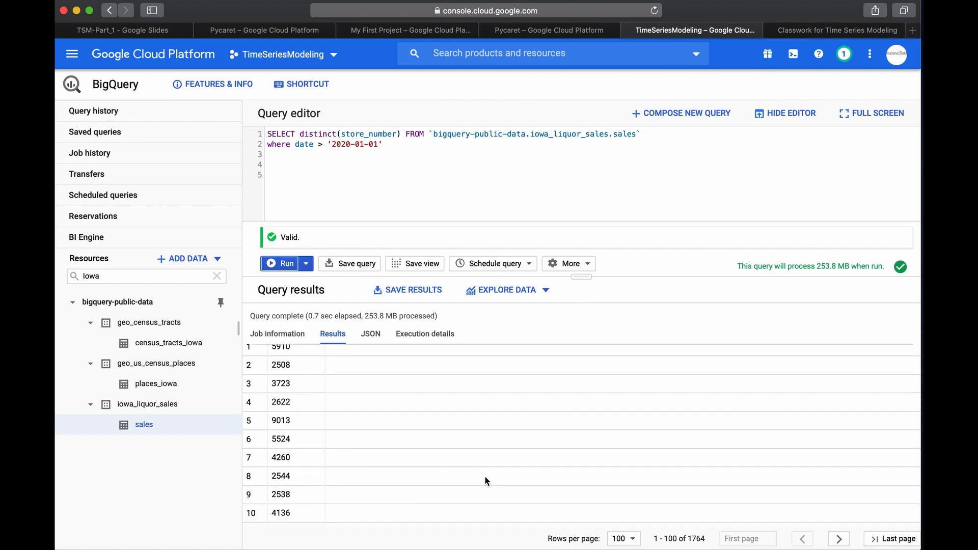
pyautogui.scroll(5, 471, 432)
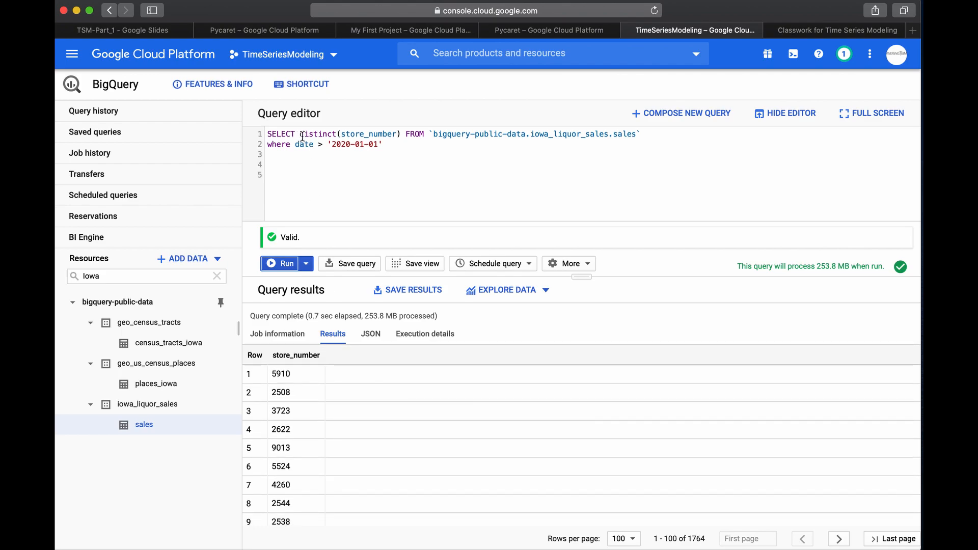
pyautogui.click(340, 135)
pyautogui.click(143, 424)
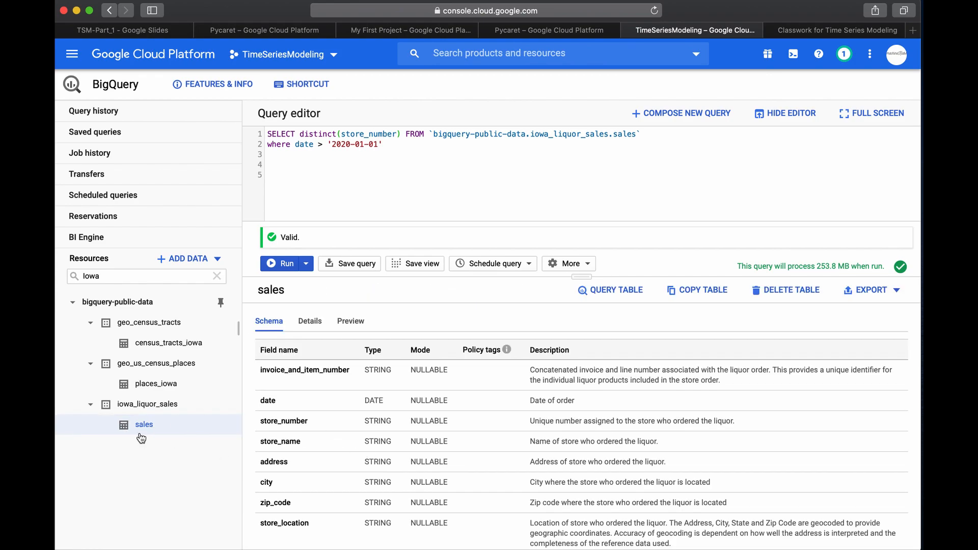
# Step: Look through the sales table's schema and replace store_number with item_number inside the query's distinct() expression
pyautogui.scroll(-1, 299, 447)
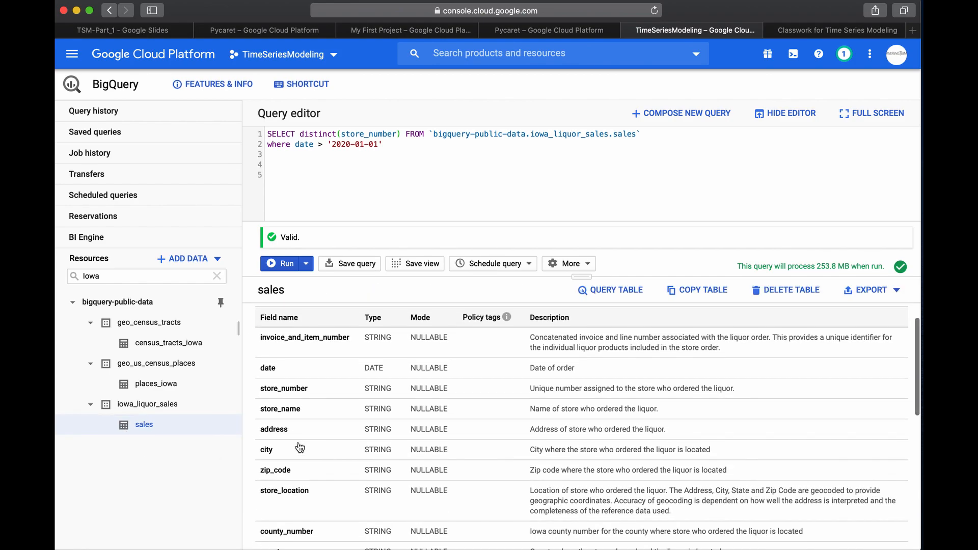
pyautogui.scroll(-1, 299, 422)
pyautogui.scroll(-5, 300, 422)
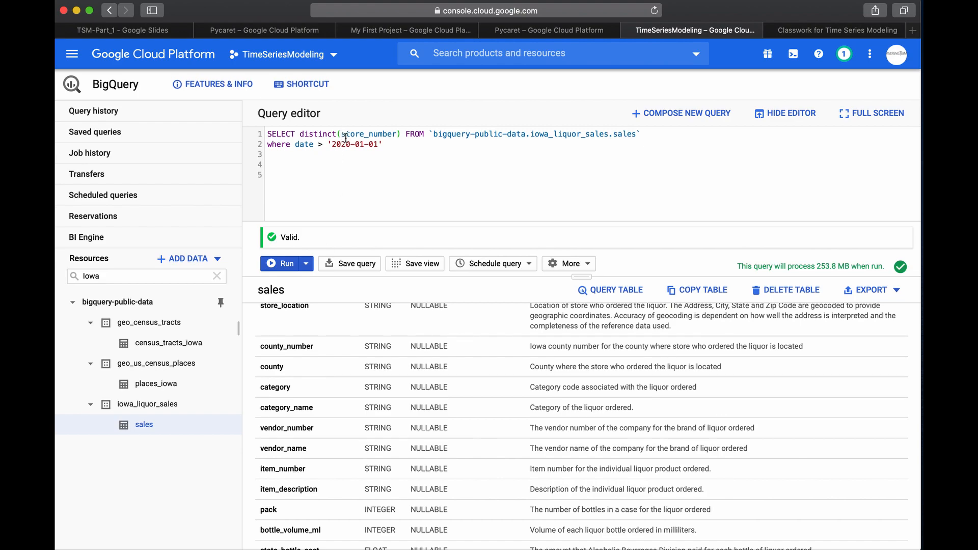
pyautogui.moveTo(347, 137); pyautogui.dragTo(396, 135)
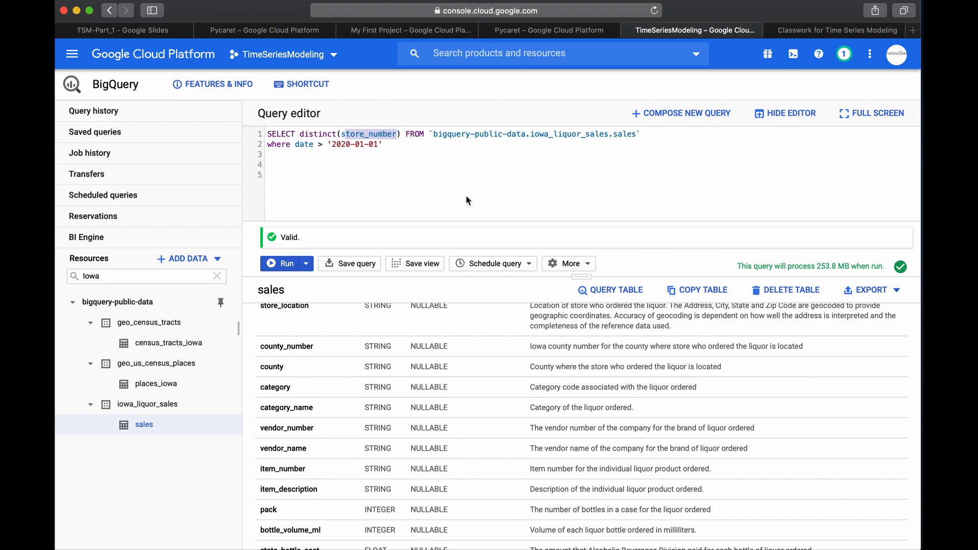
pyautogui.write('ot')
pyautogui.press('BackSpace')
pyautogui.press('BackSpace')
pyautogui.write('item_nu')
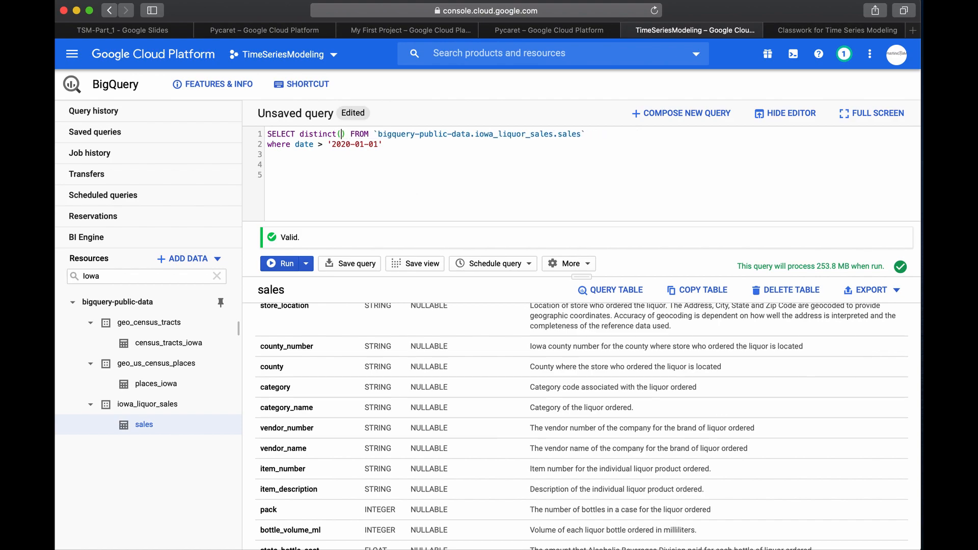
pyautogui.write('mber')
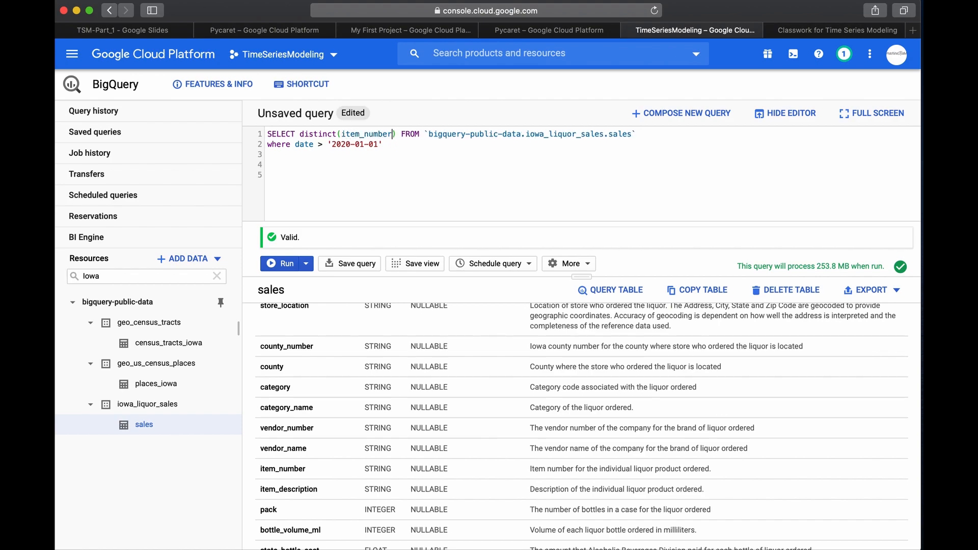
# Step: Wrap distinct(item_number) in count() and run the query on the sales dated after 2020-01-01
pyautogui.click(299, 134)
pyautogui.write('count(')
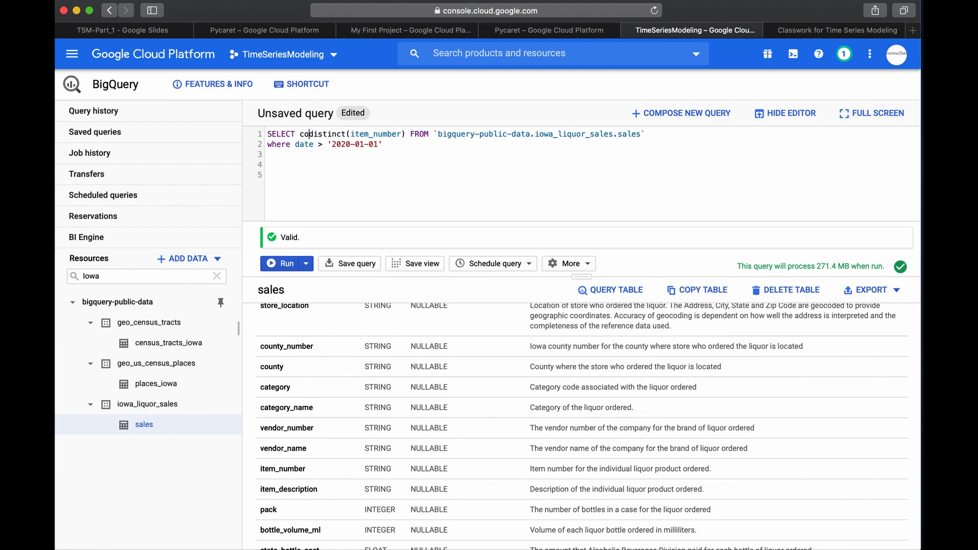
pyautogui.click(422, 134)
pyautogui.write(')')
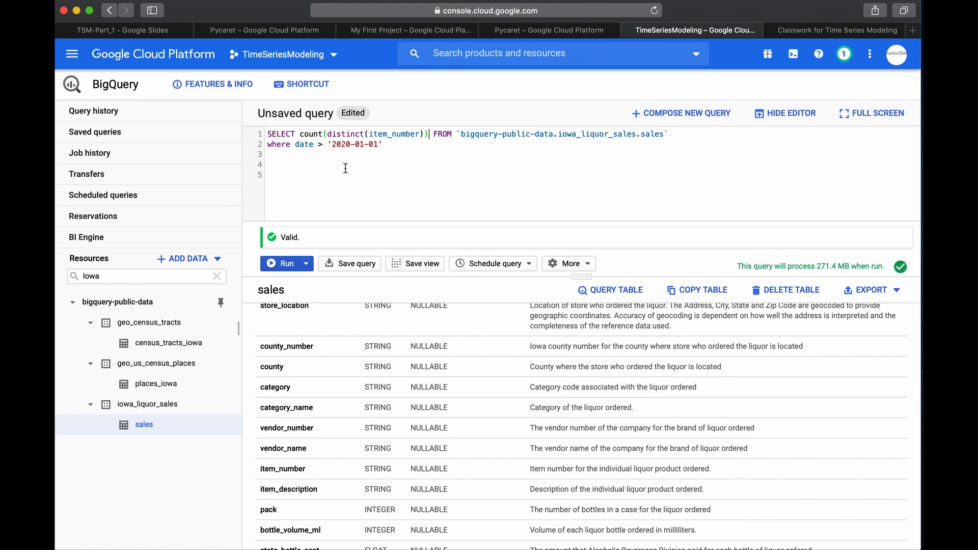
pyautogui.click(280, 264)
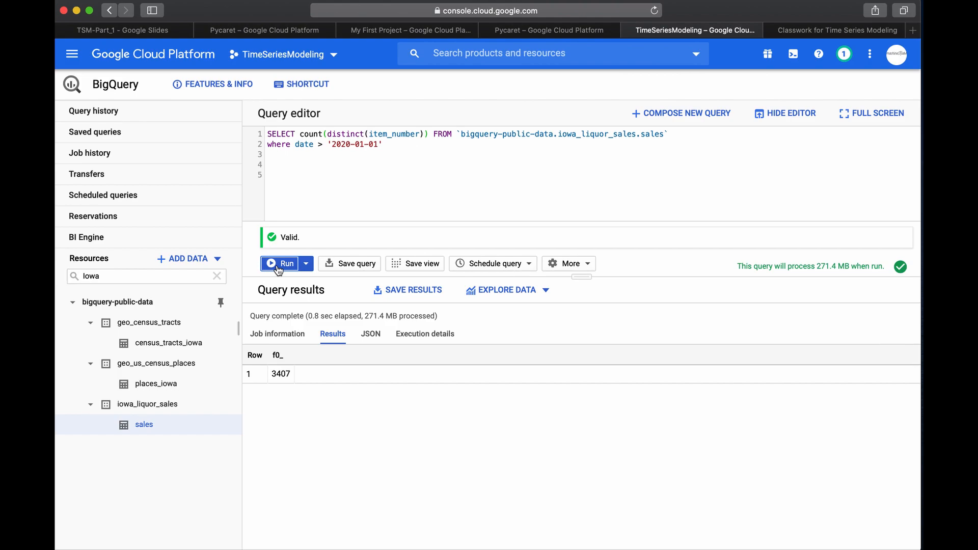
# Step: Add count(distinct(store_number)) as the first column of the select list and run the query
pyautogui.click(300, 136)
pyautogui.write('count')
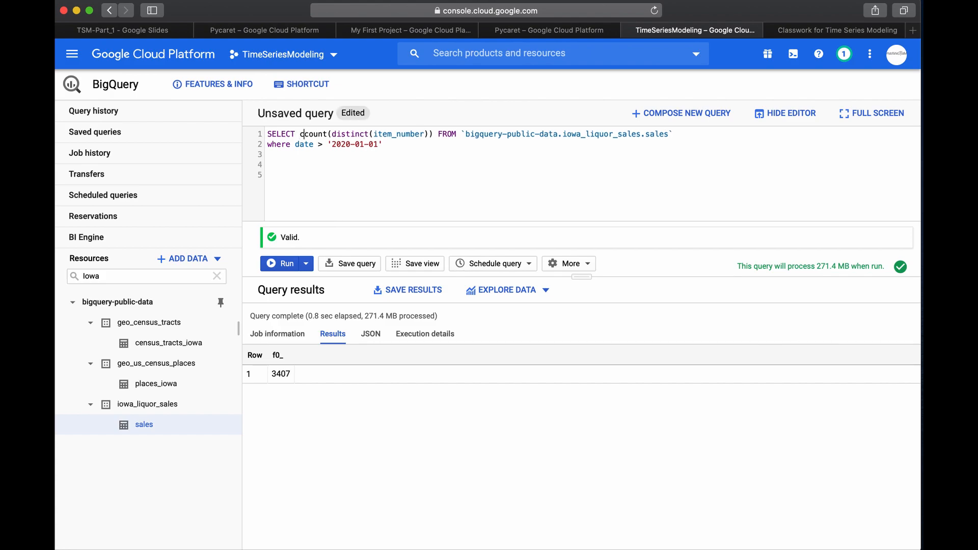
pyautogui.write('(distinct')
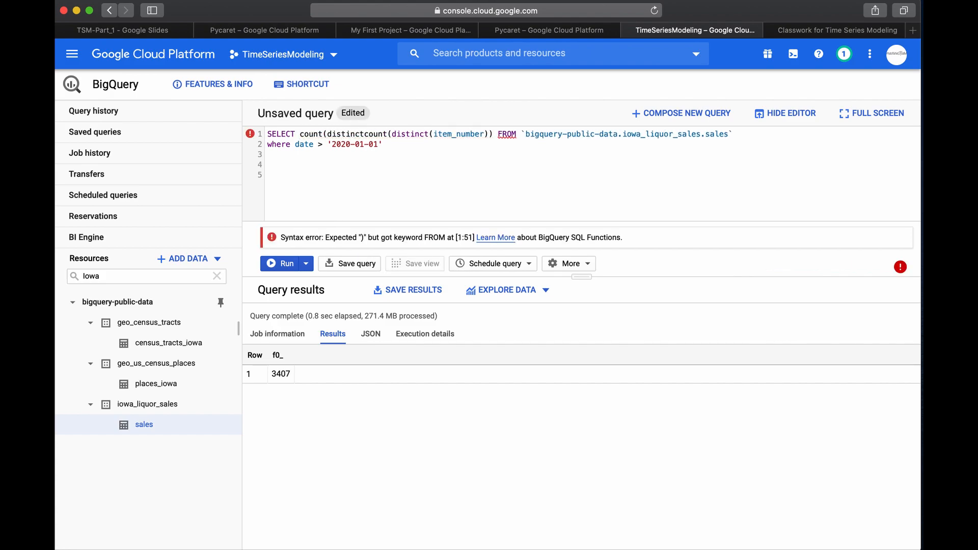
pyautogui.write('(store_nu')
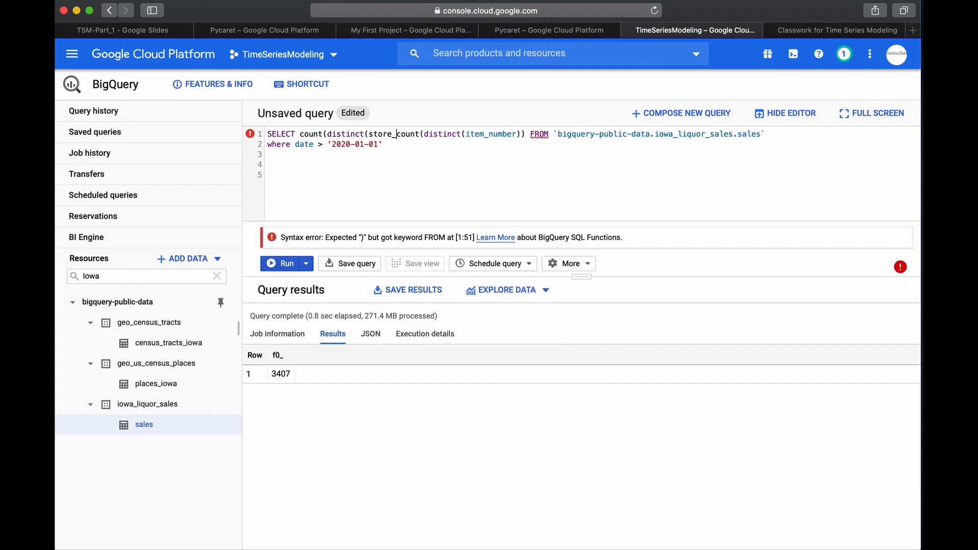
pyautogui.write('mber))')
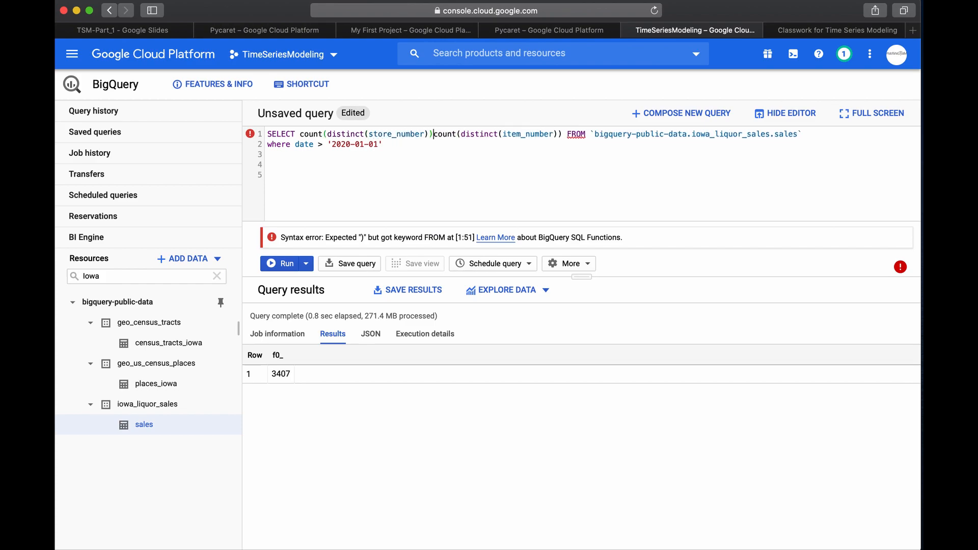
pyautogui.write(',')
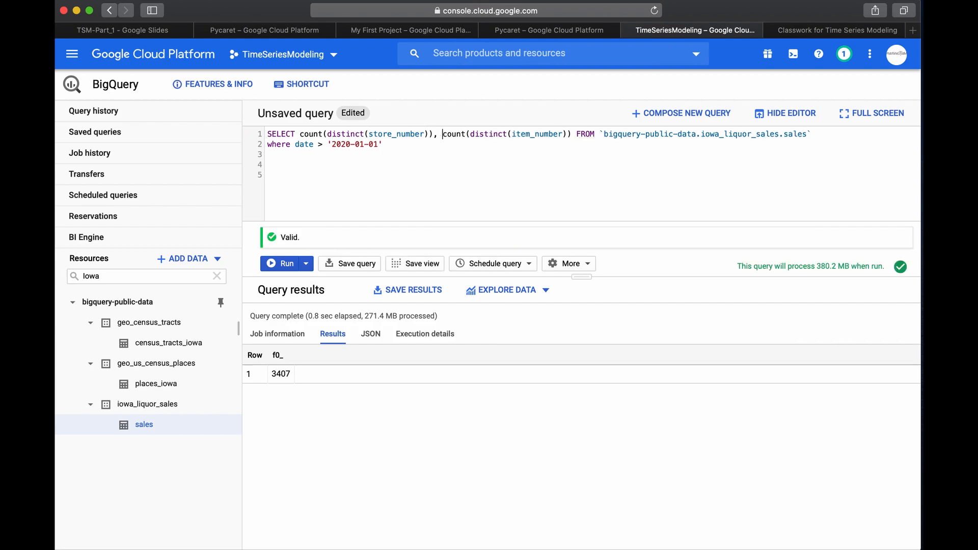
pyautogui.click(279, 264)
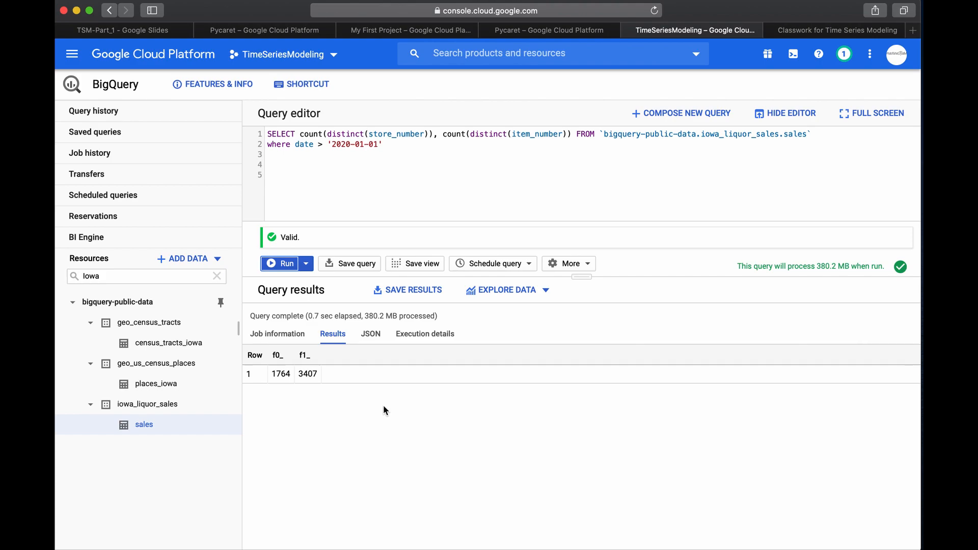
# Step: Open the Calculator app, multiply 1764 by 3407, and close it
pyautogui.press('super+space')
pyautogui.write('calendaralcul')
pyautogui.press('Return')
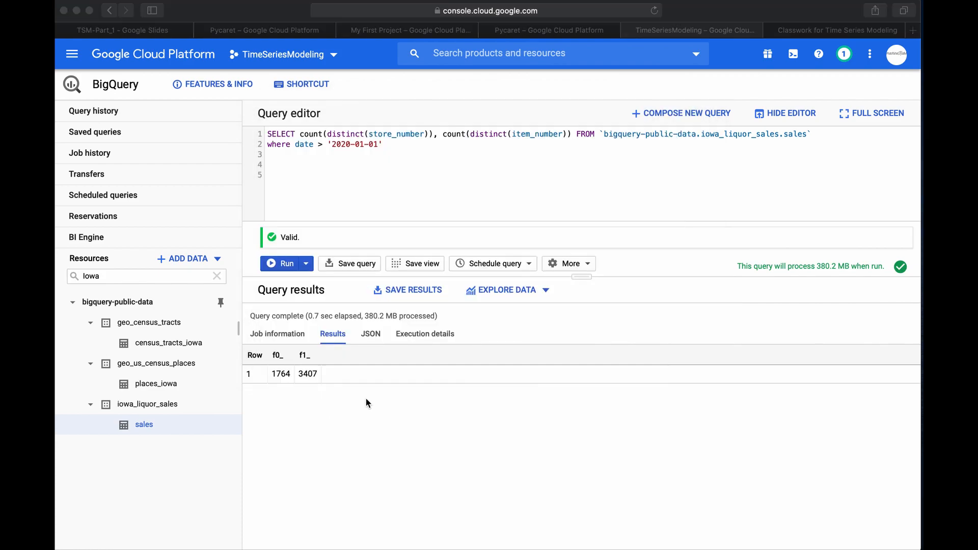
pyautogui.write('176')
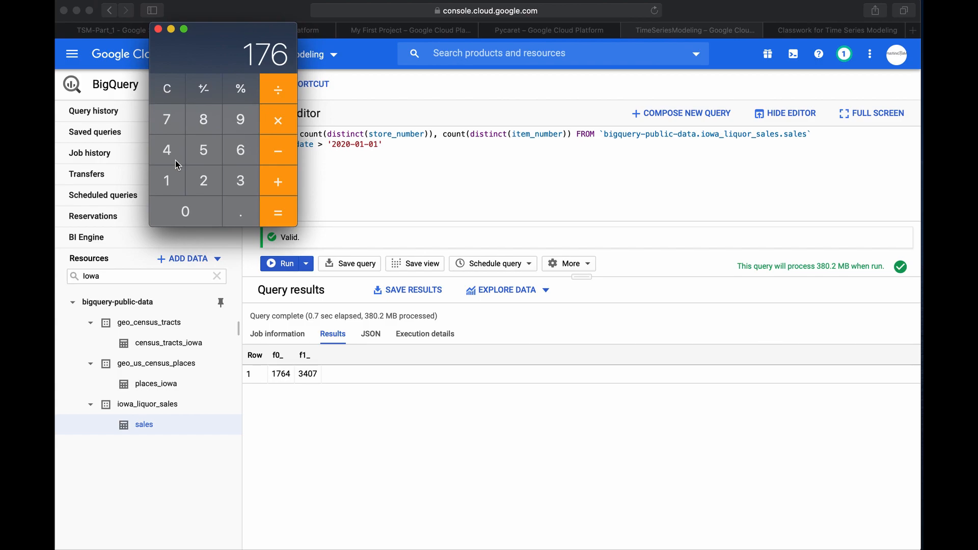
pyautogui.write('4*3407')
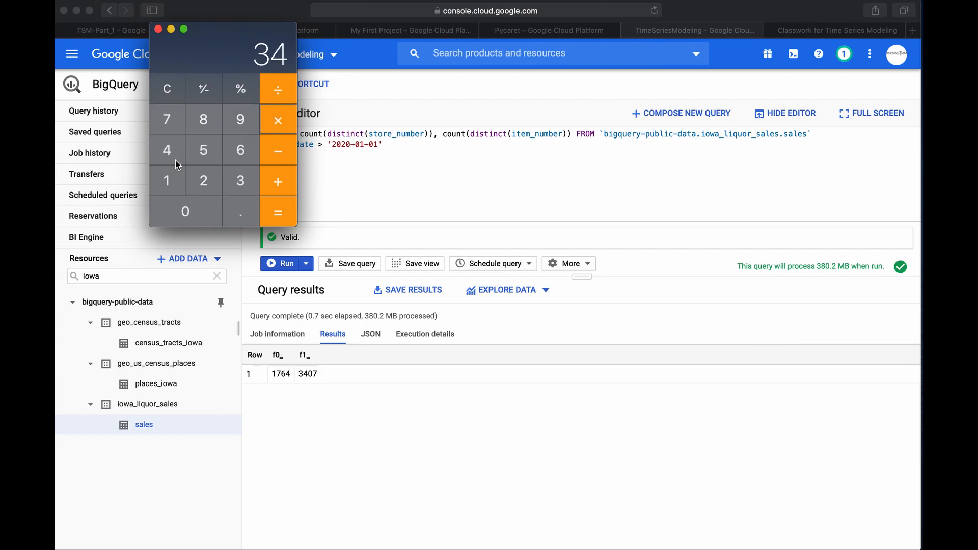
pyautogui.press('Return')
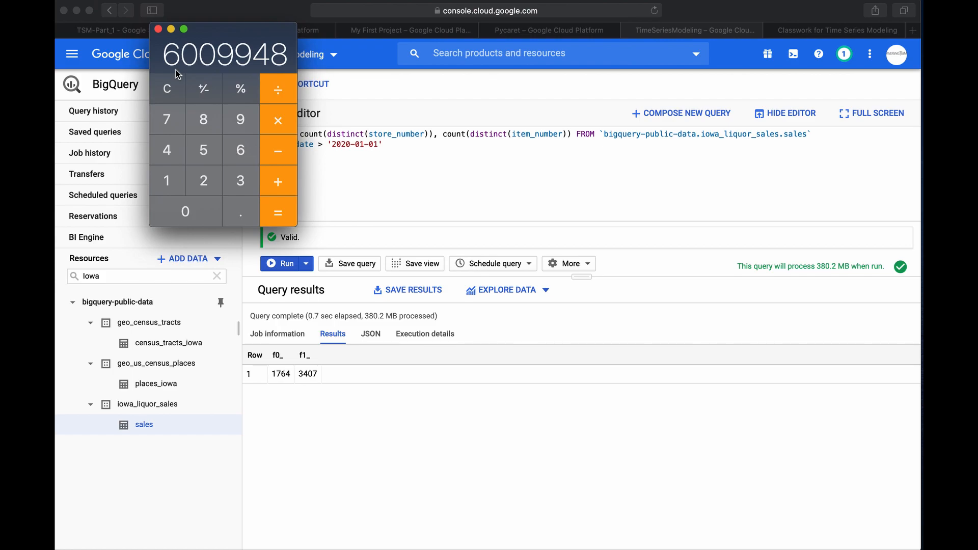
pyautogui.click(158, 29)
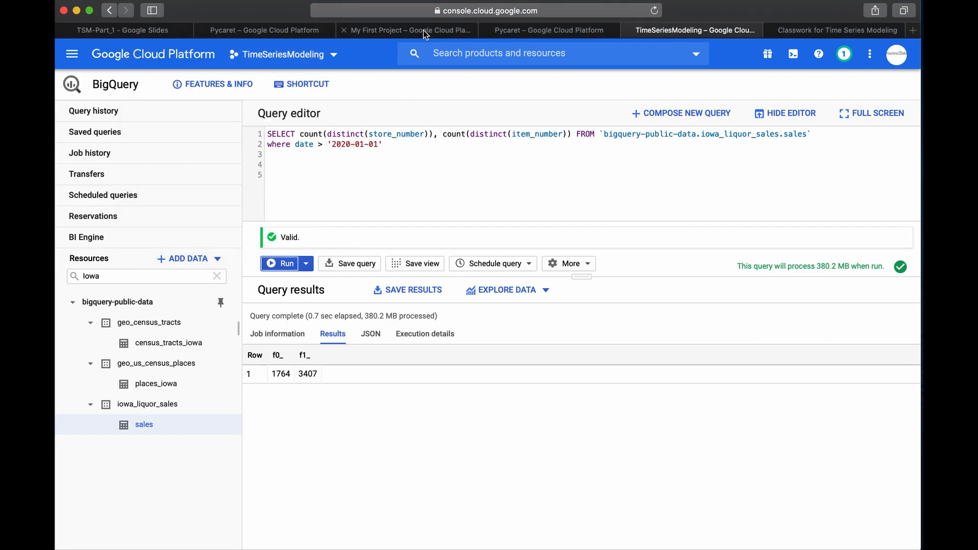
# Step: Switch to Google Classroom, highlight the class code in the Time Series Modeling stream, and return to the Classwork page
pyautogui.click(861, 30)
pyautogui.click(187, 60)
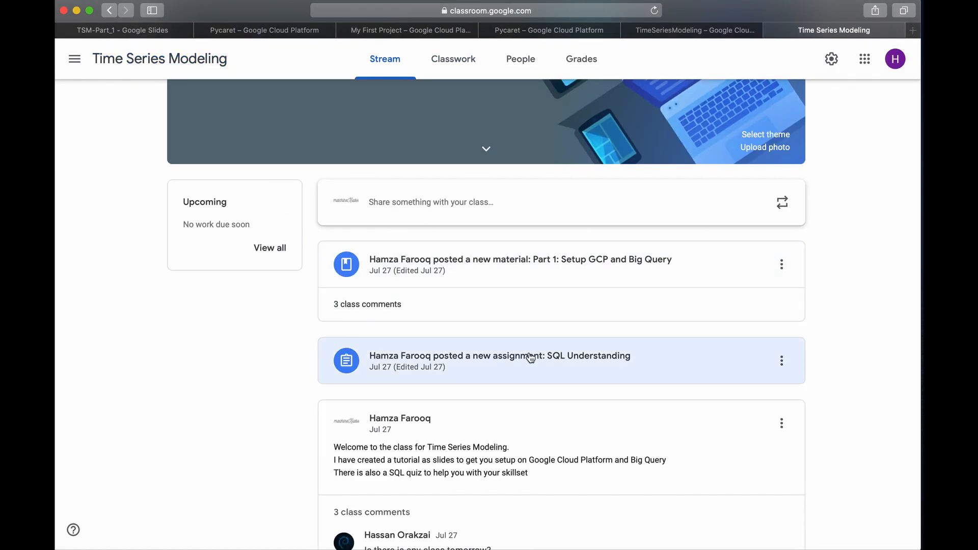
pyautogui.scroll(3, 298, 234)
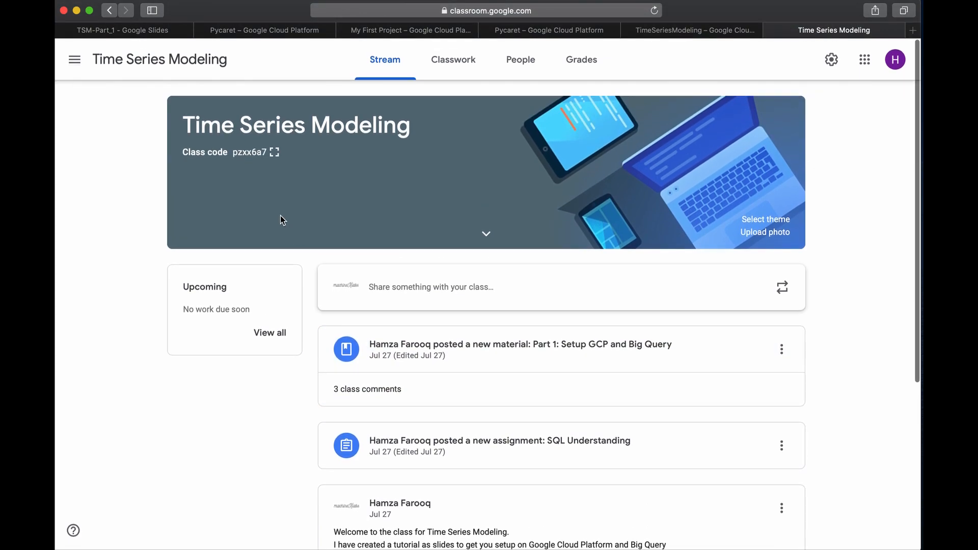
pyautogui.tripleClick(234, 154)
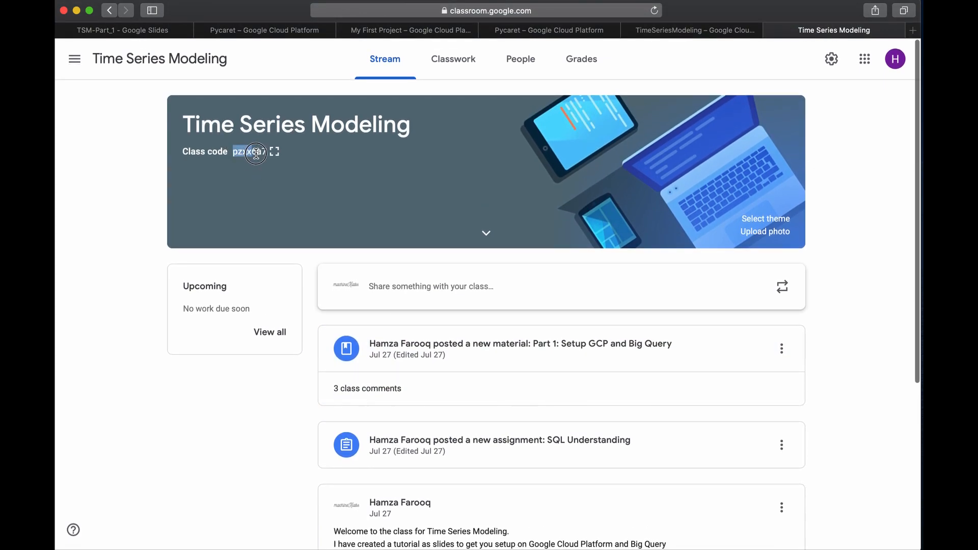
pyautogui.click(126, 350)
pyautogui.click(458, 48)
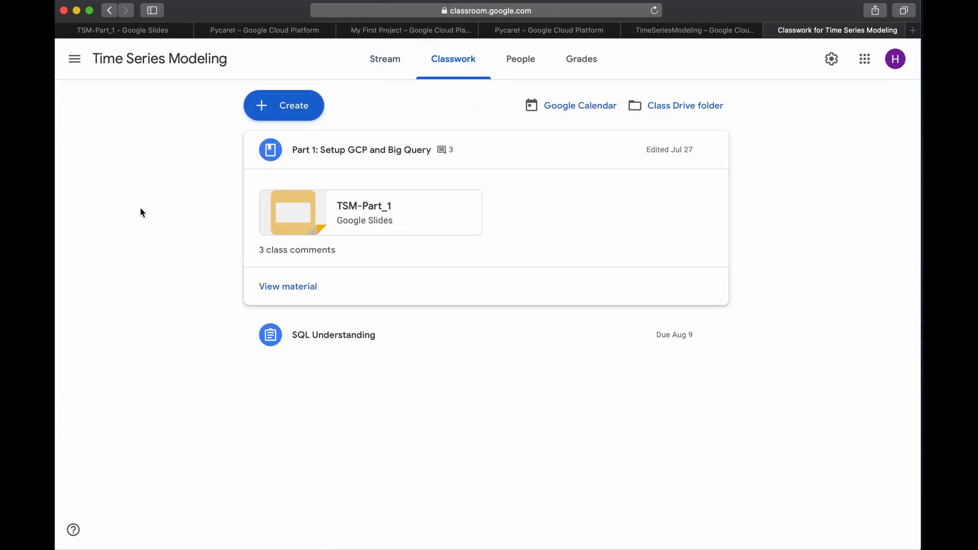
# Step: Revisit the TSM-Part_1 slides and the Iowa Liquor Retail Sales listing, and expand the SQL Understanding assignment in Google Classroom
pyautogui.click(159, 31)
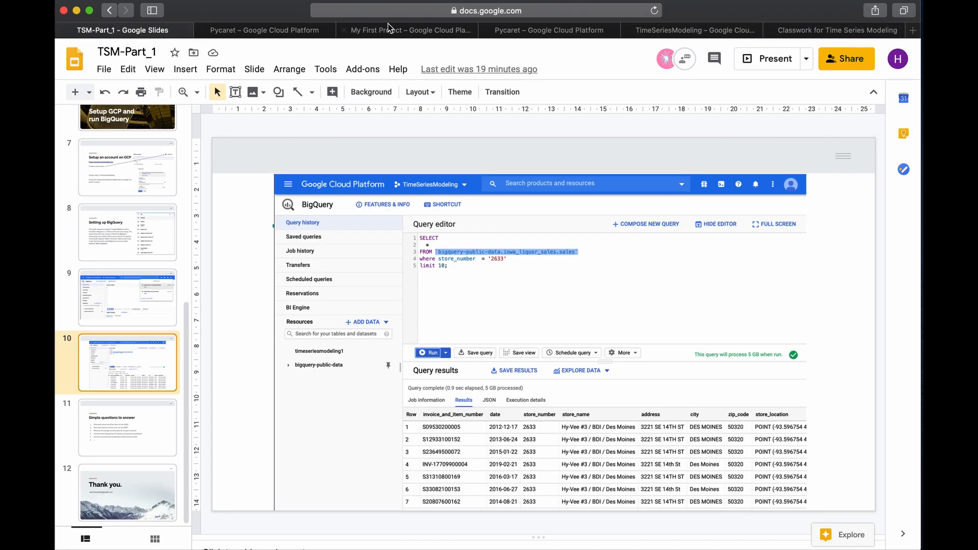
pyautogui.click(406, 30)
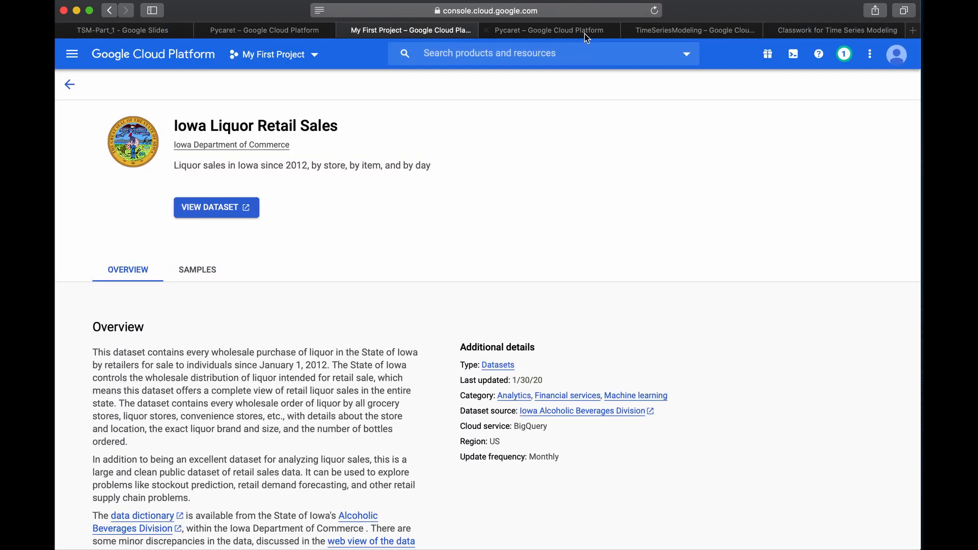
pyautogui.click(646, 31)
pyautogui.click(869, 32)
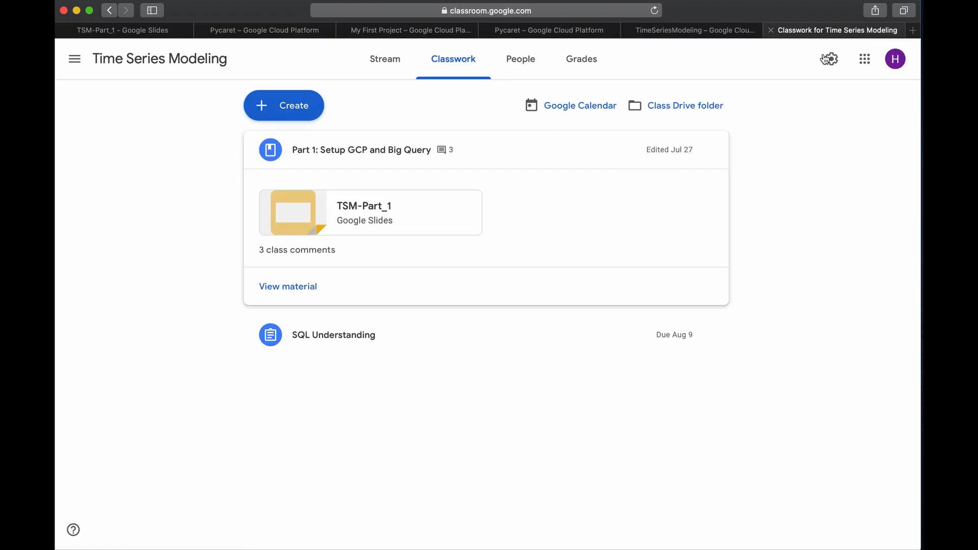
pyautogui.click(328, 335)
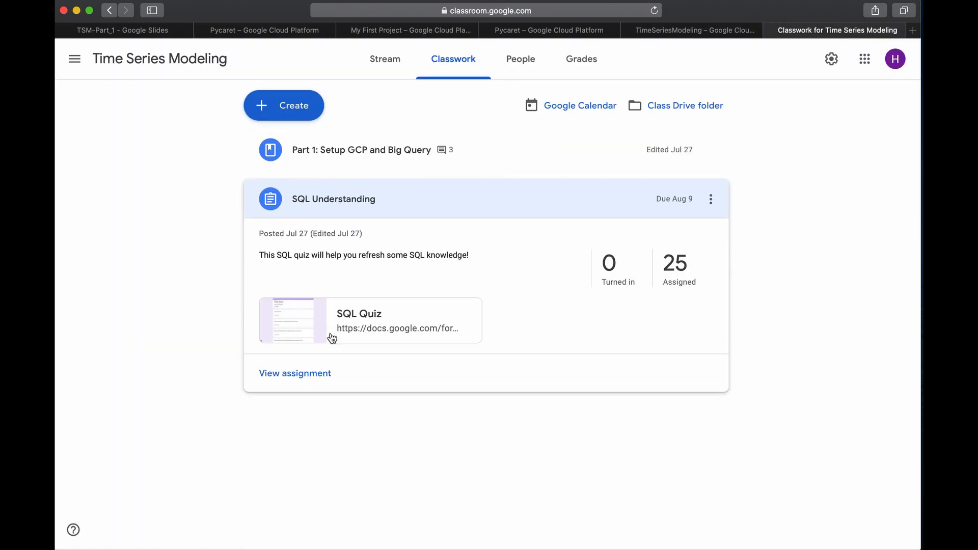